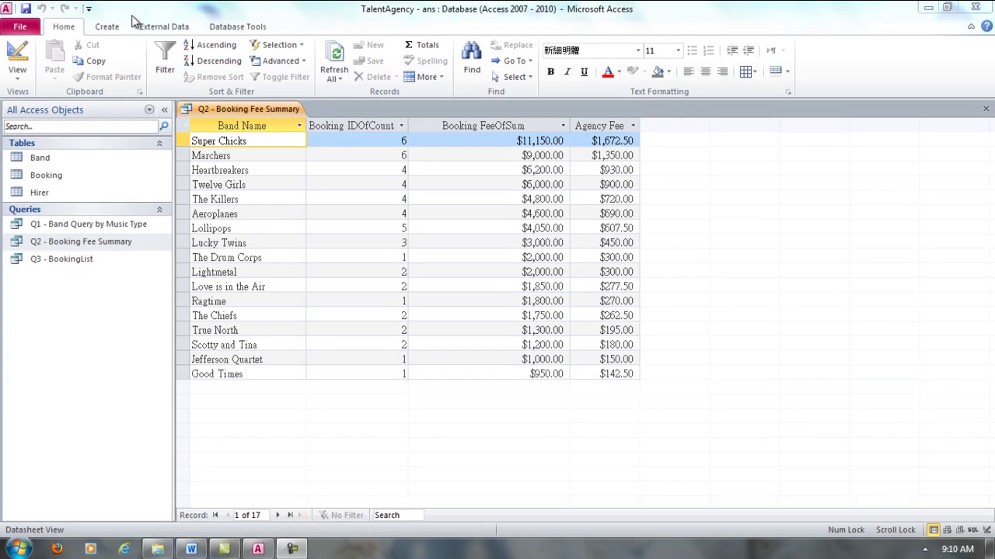
# - Switch to the Create tab while the Q2 - Booking Fee Summary query stays open
pyautogui.click(107, 27)
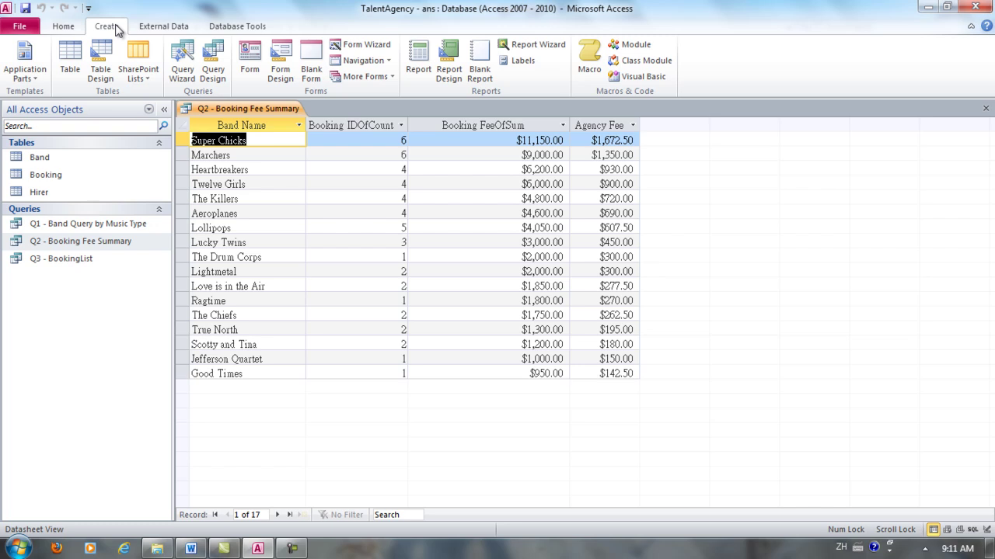
# - Start the Report Wizard with Query: Q2 - Booking Fee Summary as the record source
pyautogui.click(554, 48)
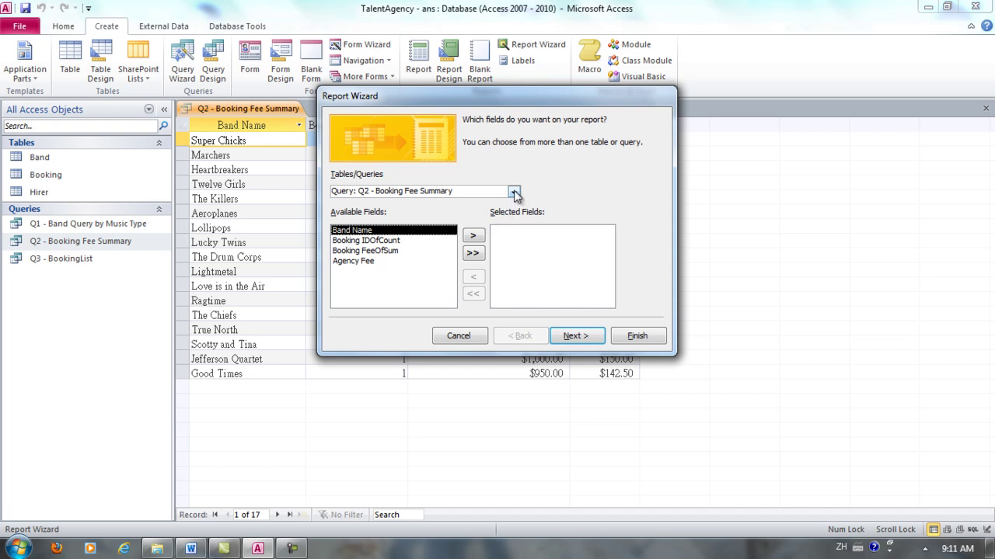
pyautogui.click(514, 192)
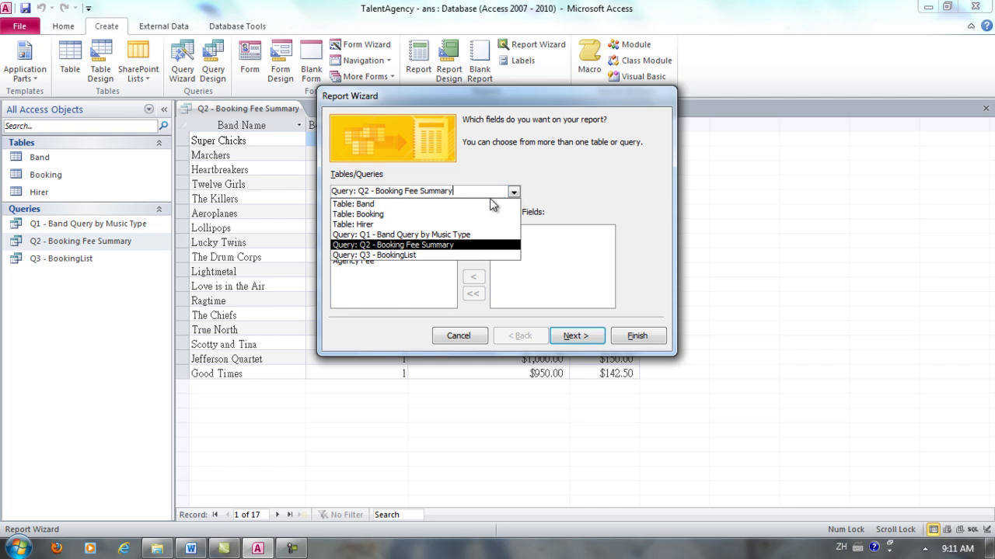
pyautogui.click(459, 246)
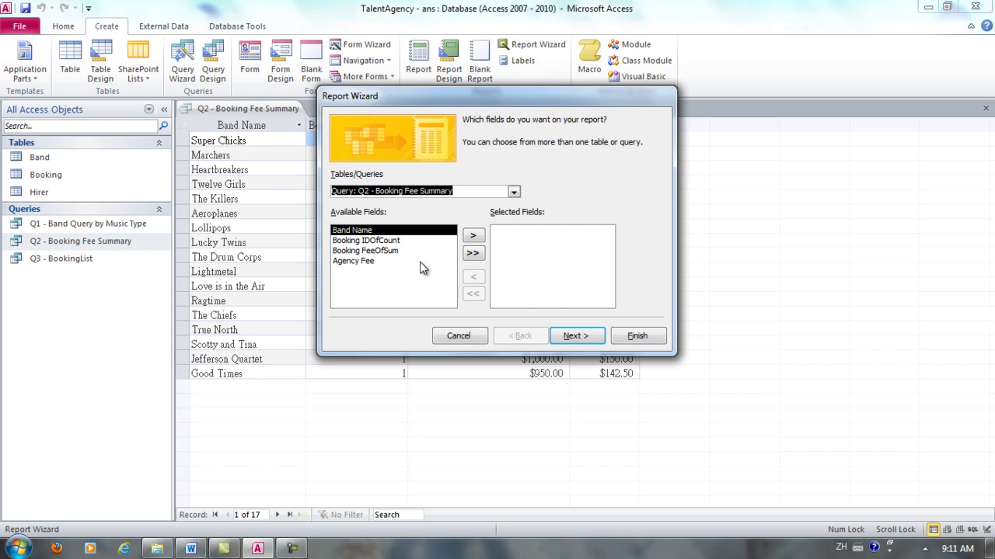
# - Add all four fields (Band Name, Booking IDOfCount, Booking FeeOfSum, Agency Fee) and continue
pyautogui.click(474, 237)
pyautogui.click(474, 236)
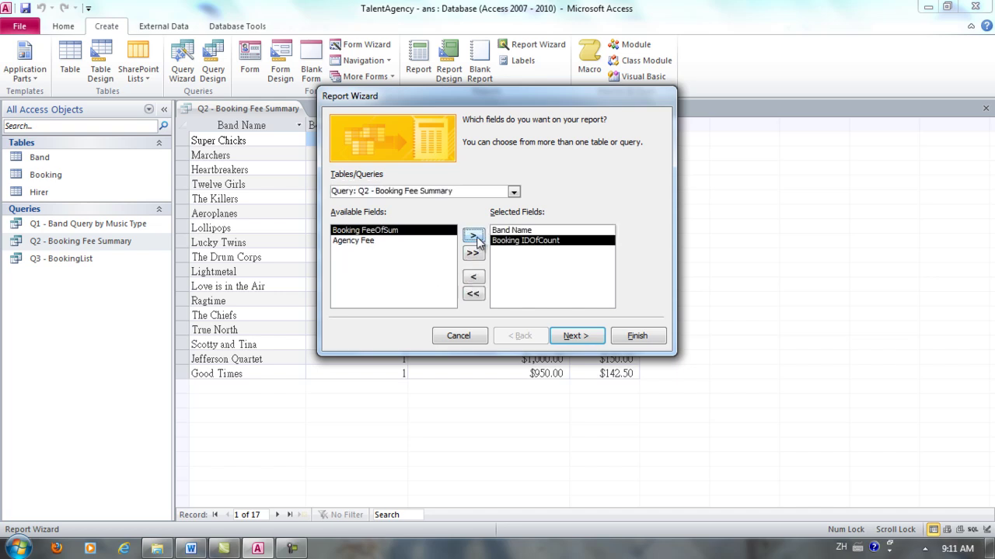
pyautogui.click(475, 239)
pyautogui.click(475, 239)
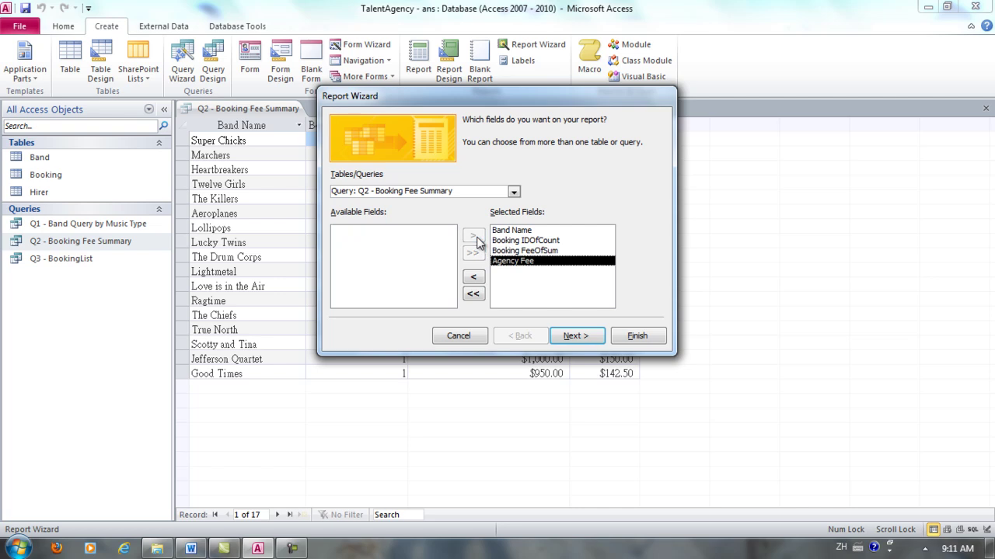
pyautogui.click(473, 293)
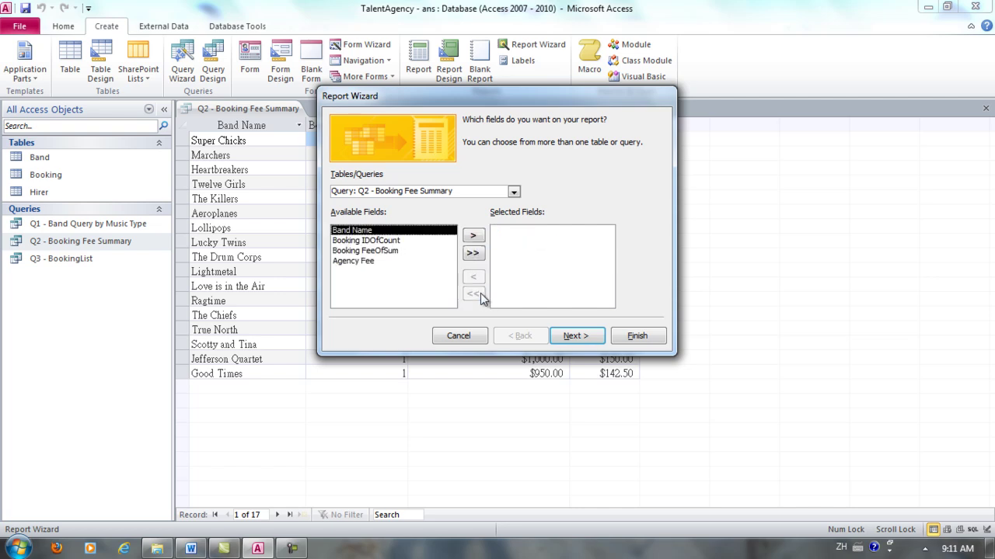
pyautogui.click(473, 253)
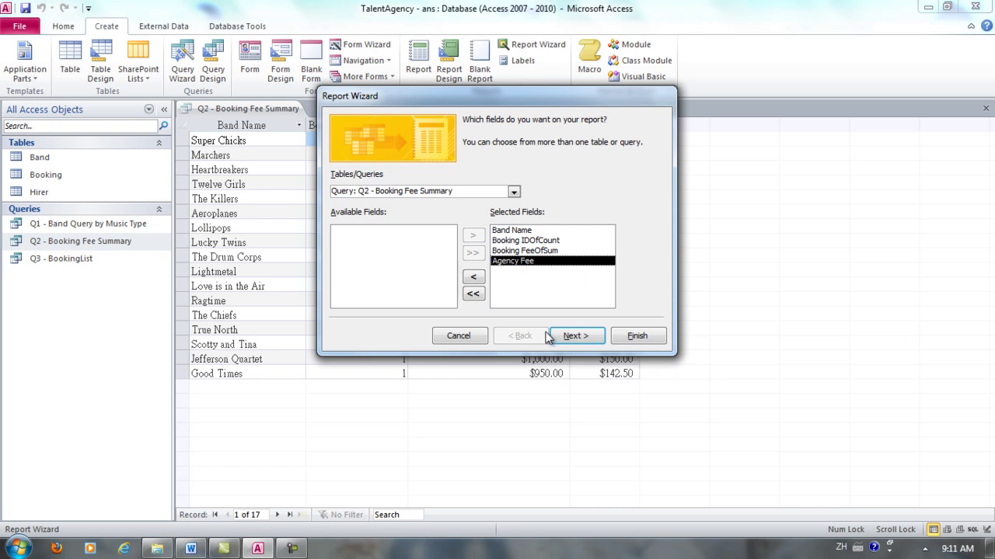
pyautogui.click(576, 335)
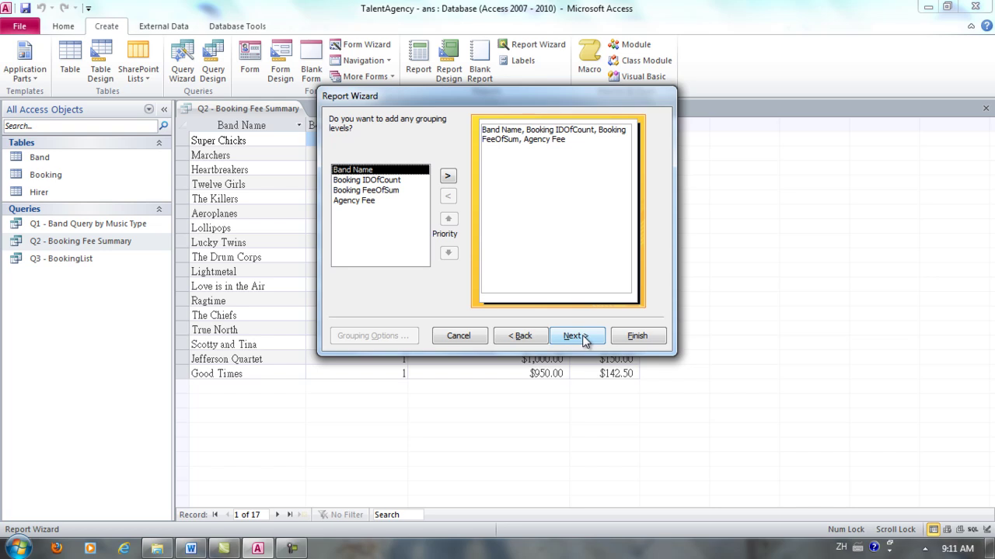
# - Use no grouping, sort by Agency Fee descending, and keep the Tabular Portrait layout
pyautogui.click(581, 335)
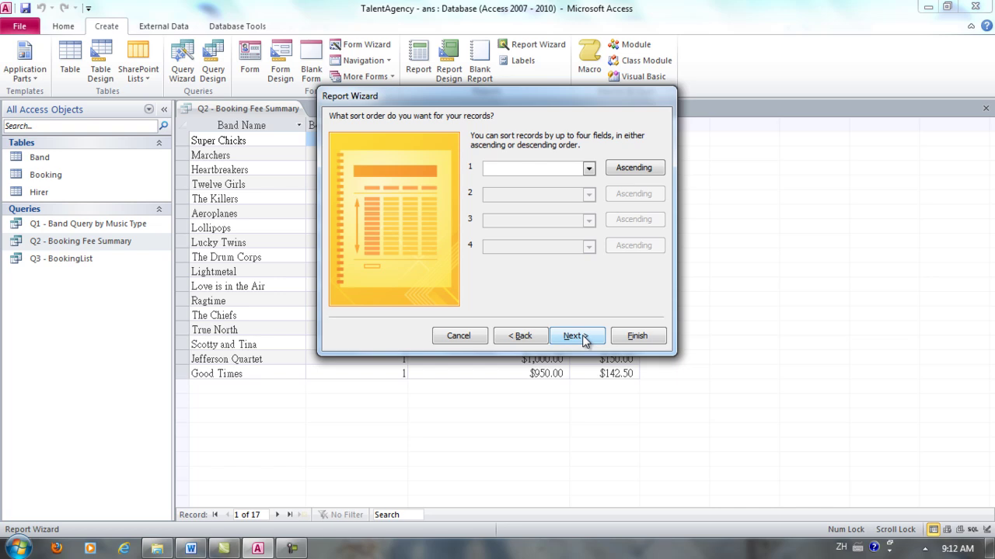
pyautogui.click(589, 169)
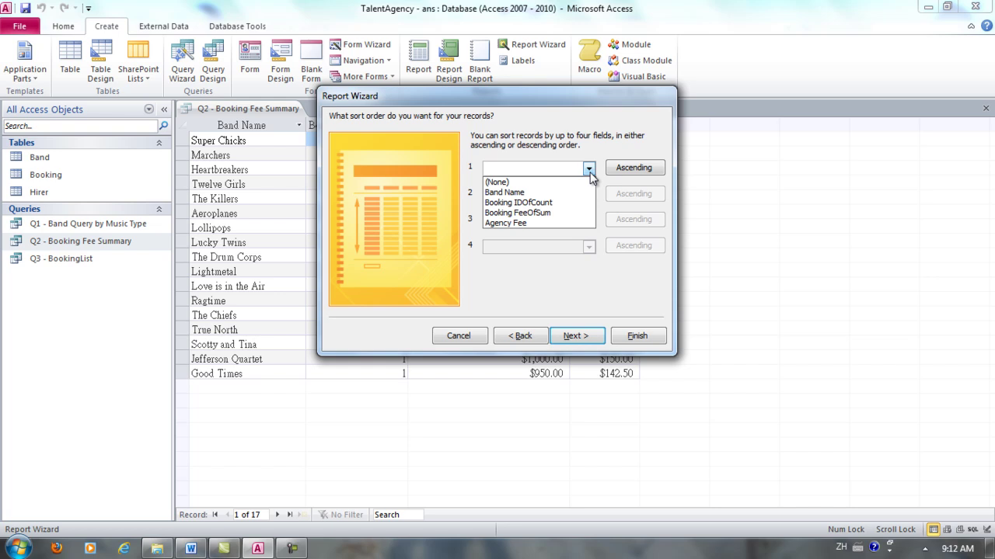
pyautogui.click(582, 223)
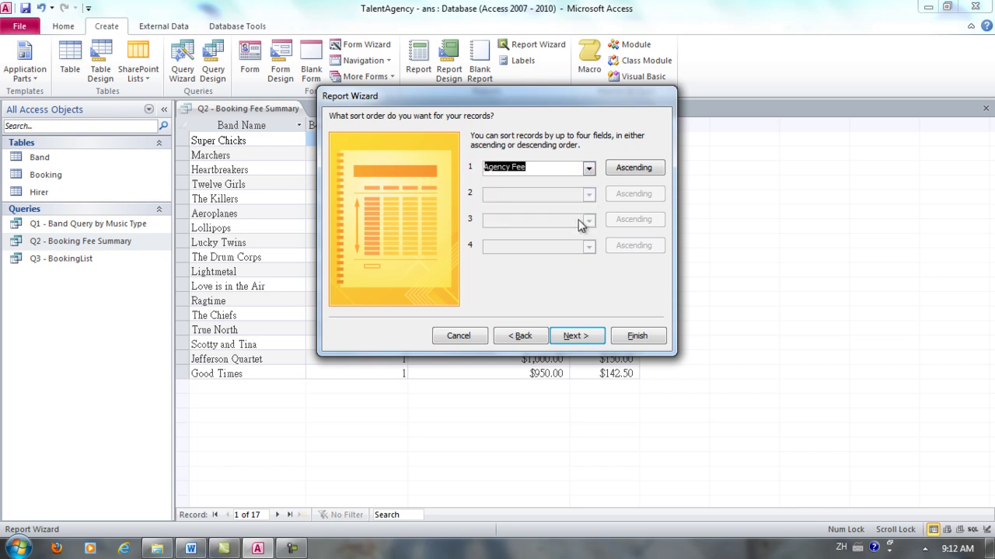
pyautogui.click(648, 171)
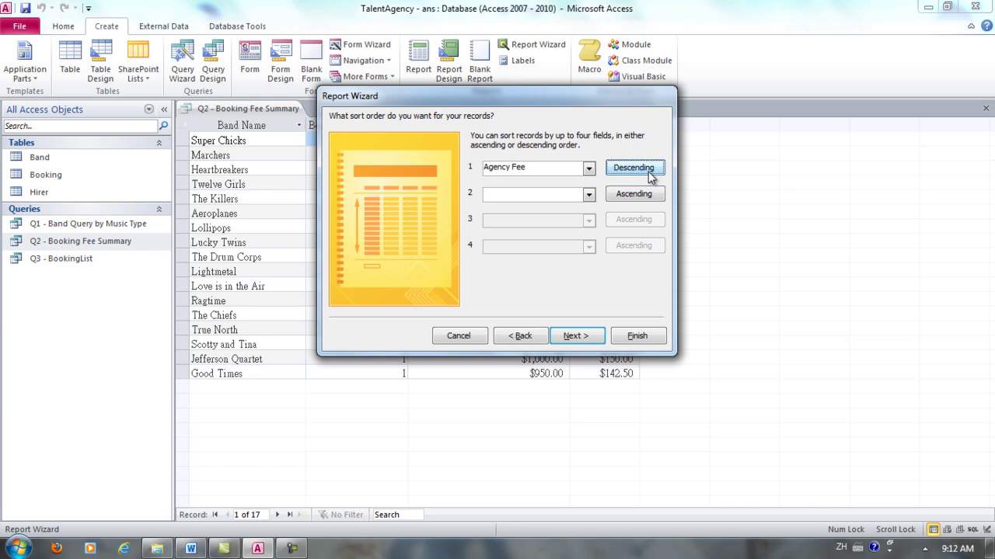
pyautogui.click(568, 340)
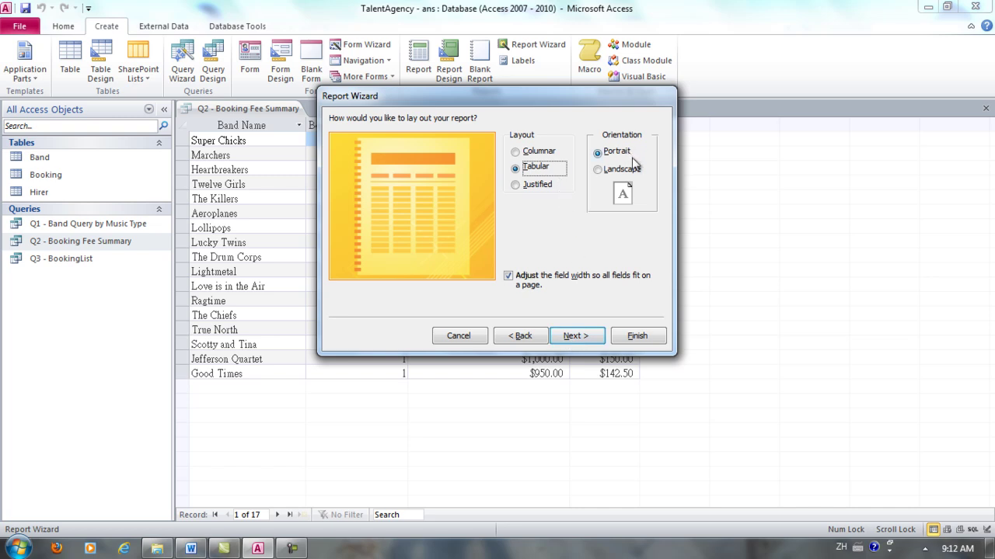
pyautogui.click(573, 336)
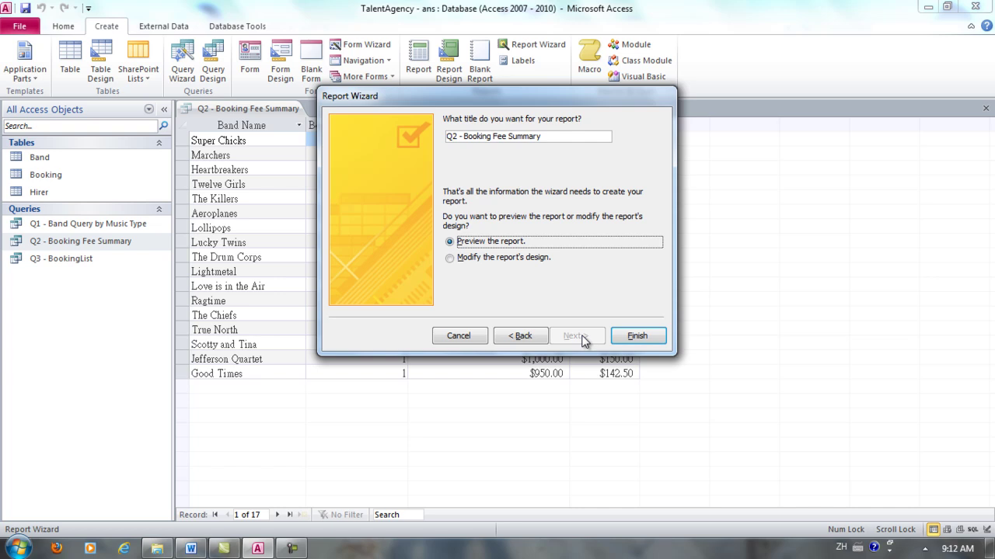
# - Title the report 'R1 - Booking Fee Summary' and finish with the preview option selected
pyautogui.doubleClick(455, 136)
pyautogui.write('Rq')
pyautogui.press('BackSpace')
pyautogui.write('1')
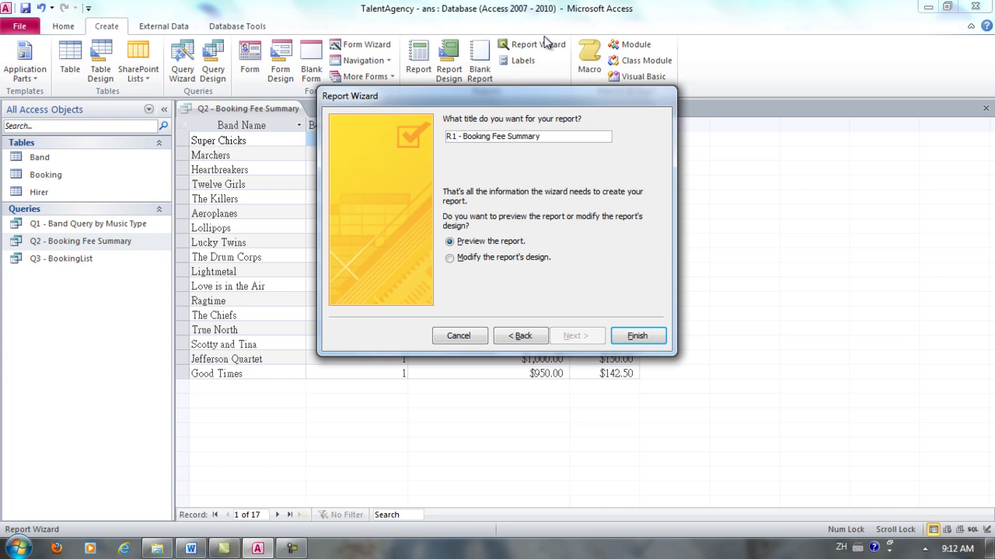
pyautogui.click(637, 335)
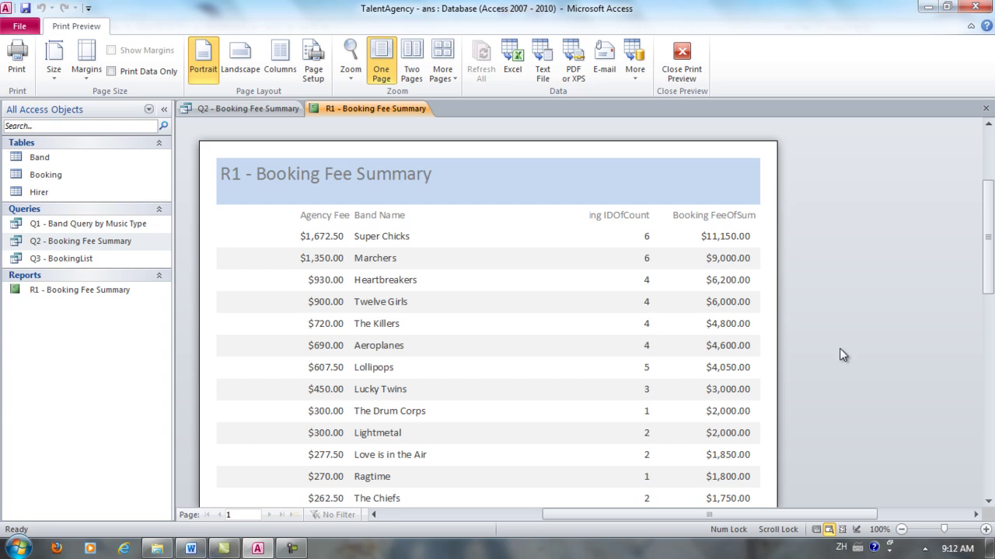
# - Scroll through the Print Preview to review the bands listed by Agency Fee descending
pyautogui.moveTo(992, 254)
pyautogui.mouseDown()
pyautogui.moveTo(992, 320)
pyautogui.moveTo(992, 262)
pyautogui.mouseUp()
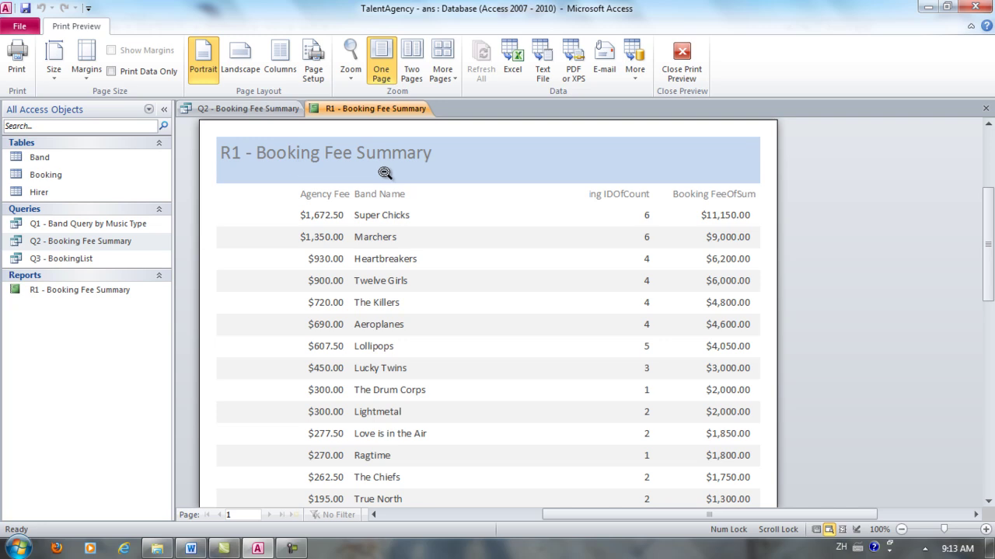
pyautogui.moveTo(991, 268); pyautogui.dragTo(993, 333)
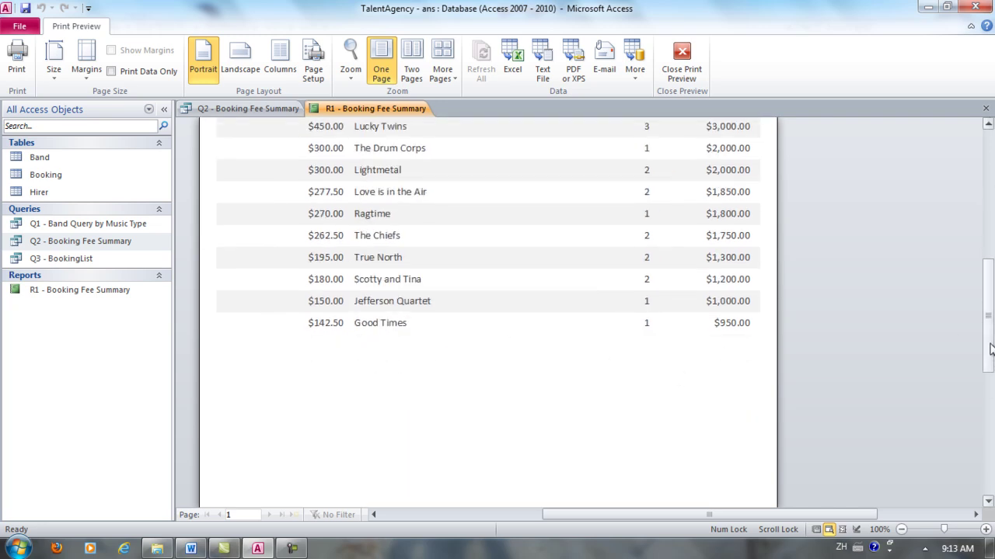
pyautogui.moveTo(991, 351); pyautogui.dragTo(992, 283)
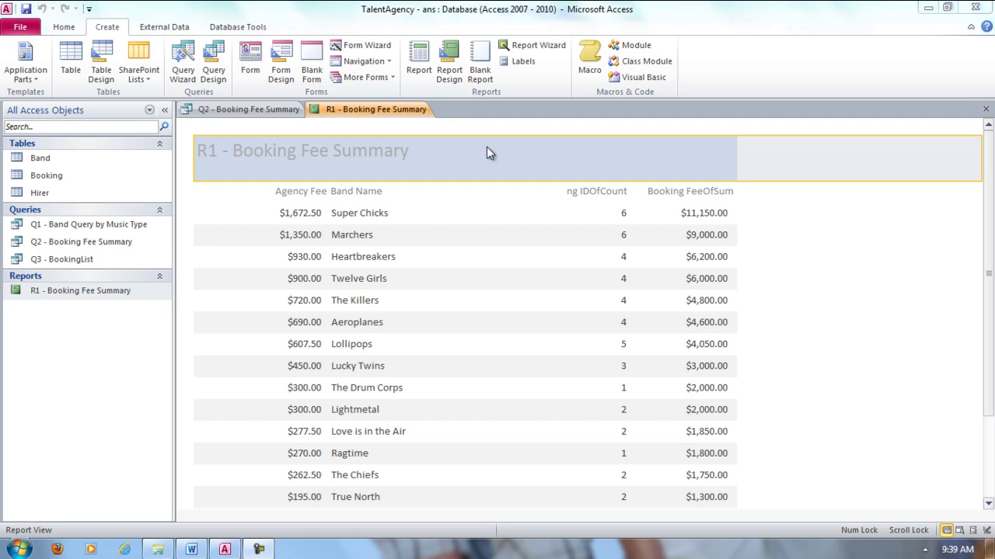
# - Switch the R1 - Booking Fee Summary report to Design View
pyautogui.rightClick(376, 109)
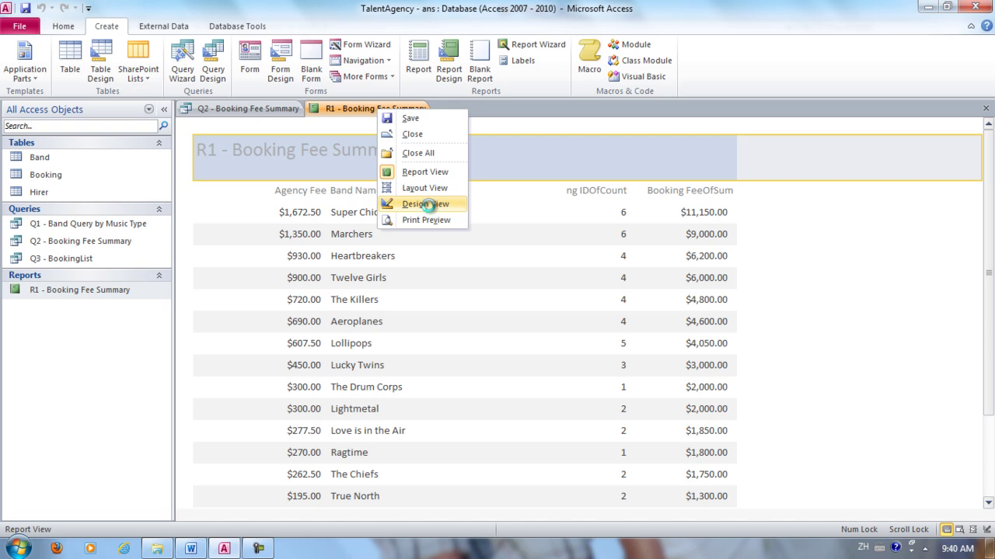
pyautogui.click(431, 211)
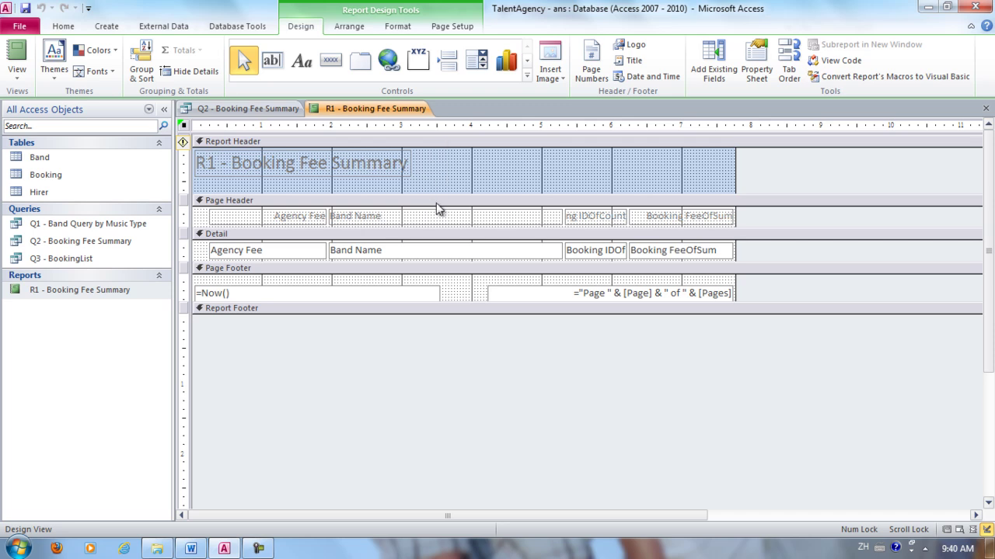
# - Change the title to 'Talent Agency Booking Fee Summary' and widen the label to fit
pyautogui.click(248, 173)
pyautogui.click(231, 163)
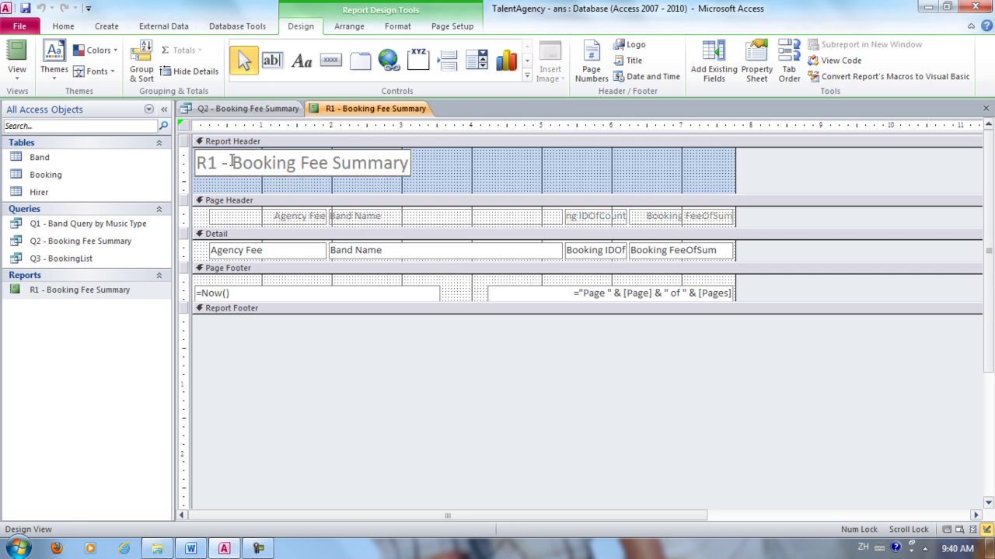
pyautogui.moveTo(231, 163); pyautogui.dragTo(191, 162)
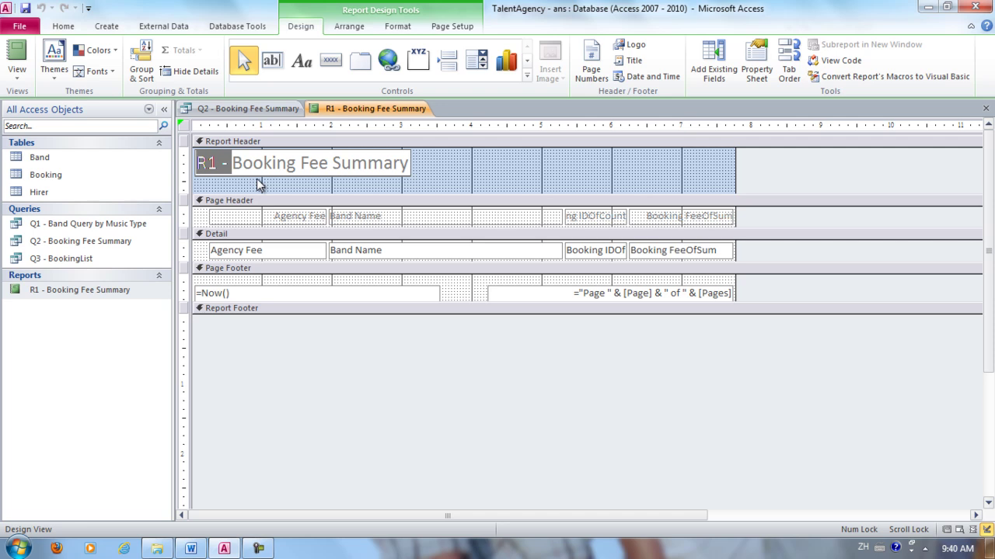
pyautogui.write('Talent Ag')
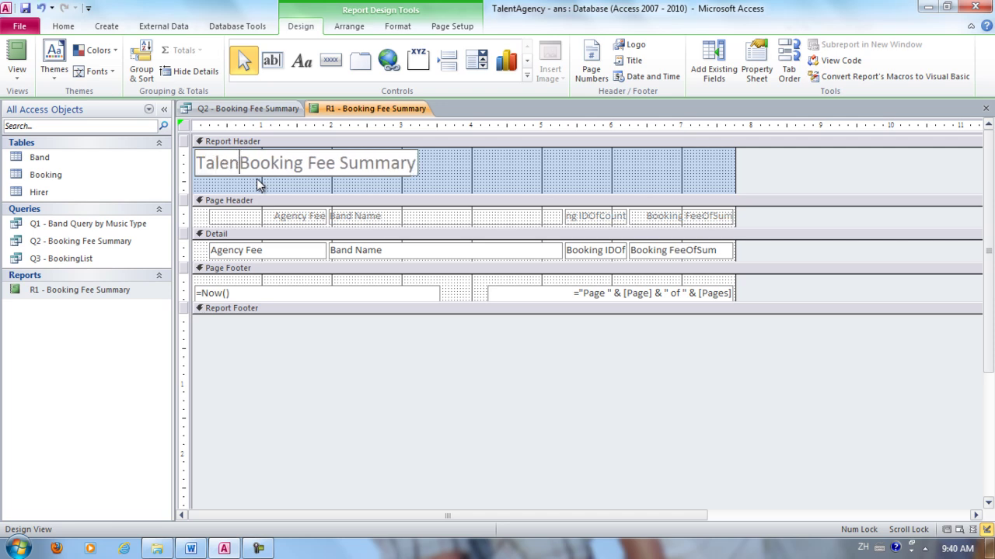
pyautogui.write('ency')
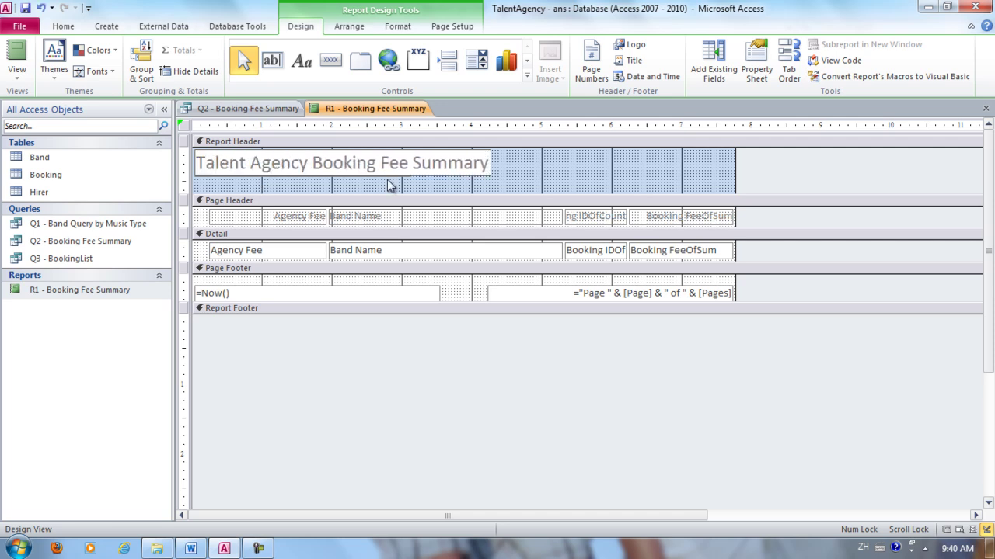
pyautogui.click(513, 165)
pyautogui.click(475, 172)
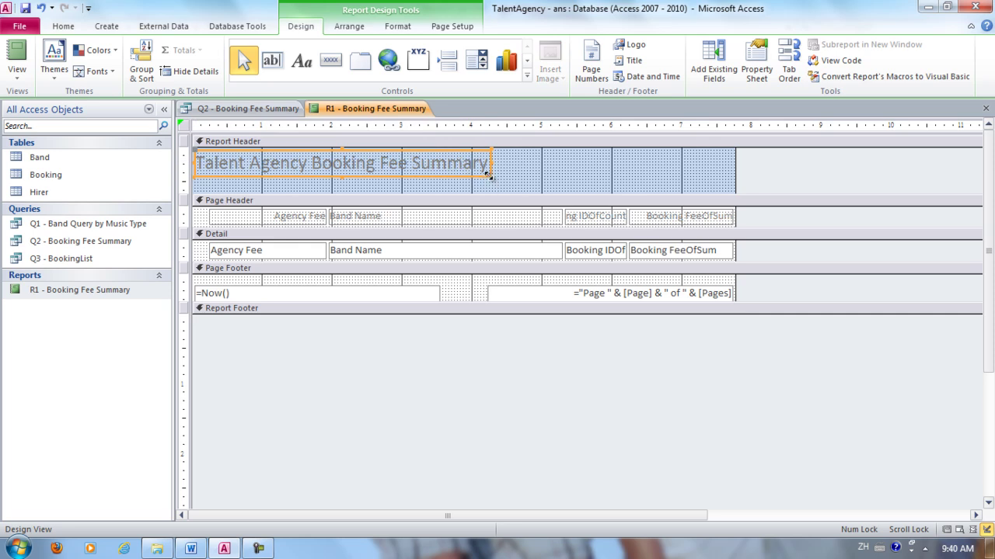
pyautogui.moveTo(493, 178); pyautogui.dragTo(578, 180)
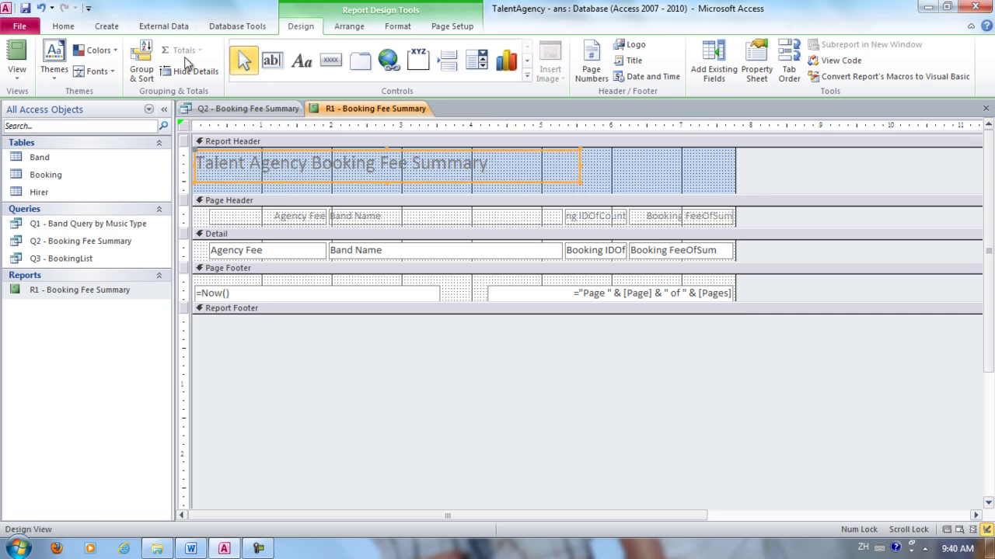
# - Format the report title as 24-point bold
pyautogui.click(64, 27)
pyautogui.click(677, 50)
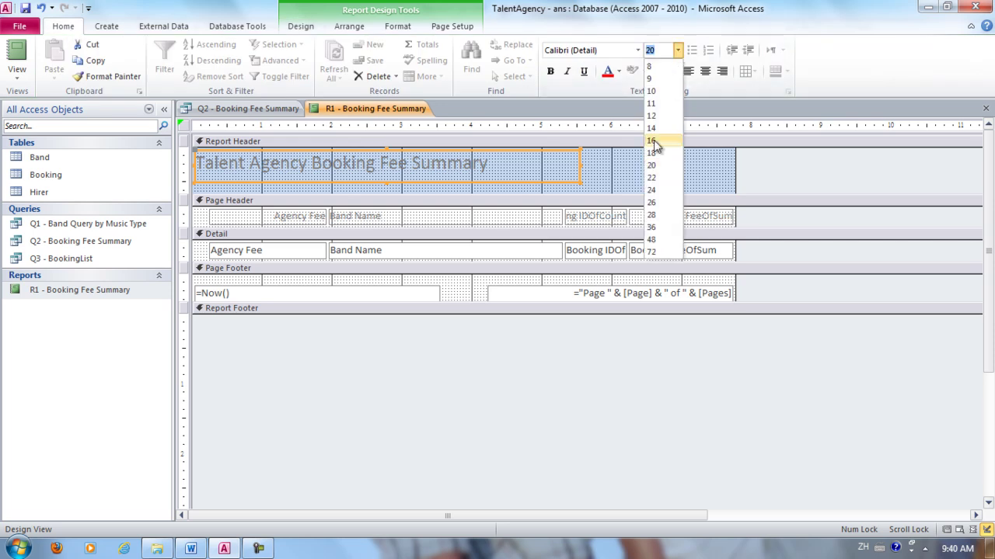
pyautogui.click(655, 190)
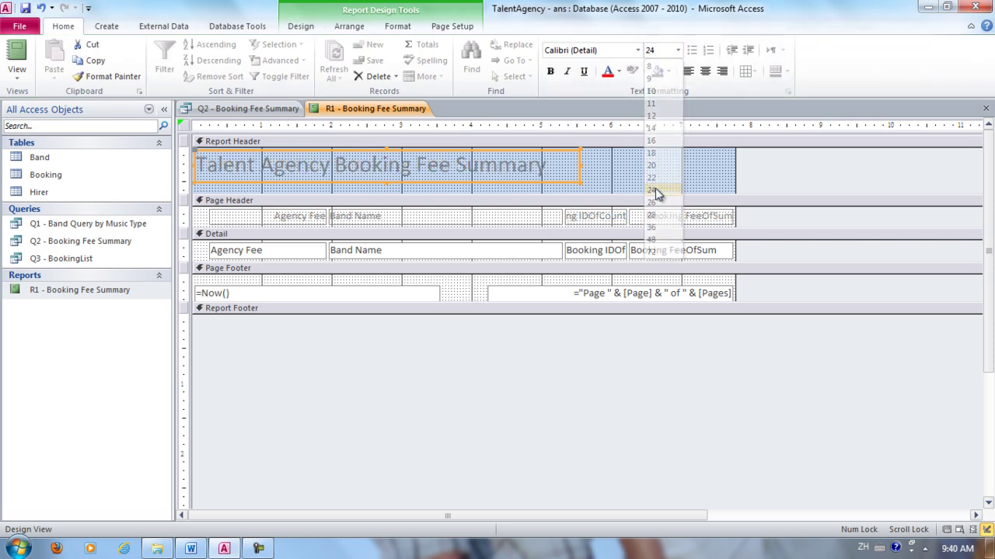
pyautogui.click(552, 73)
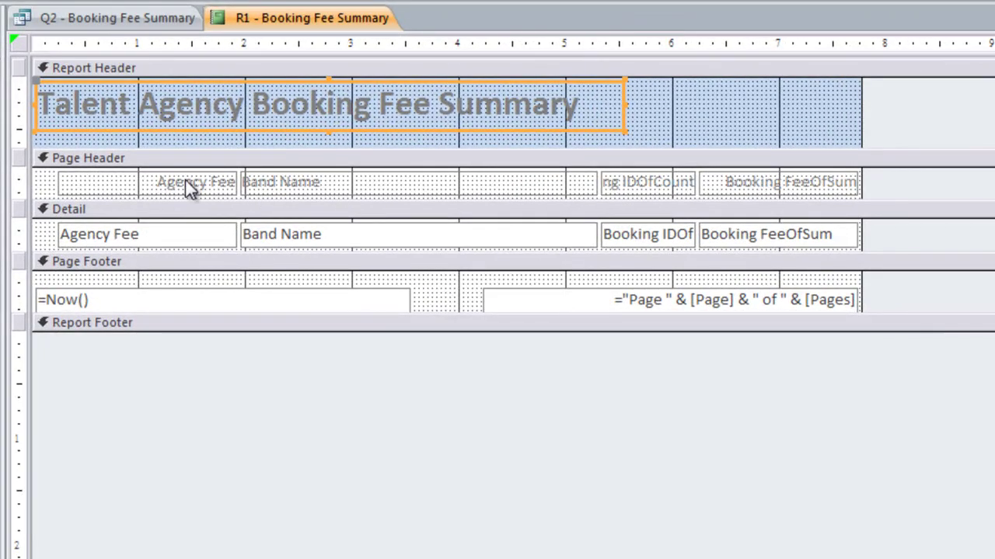
# - Inspect the Page Header headings: Agency Fee, Band Name, Booking IDOfCount and Booking FeeOfSum
pyautogui.click(185, 179)
pyautogui.click(319, 182)
pyautogui.click(641, 186)
pyautogui.click(542, 177)
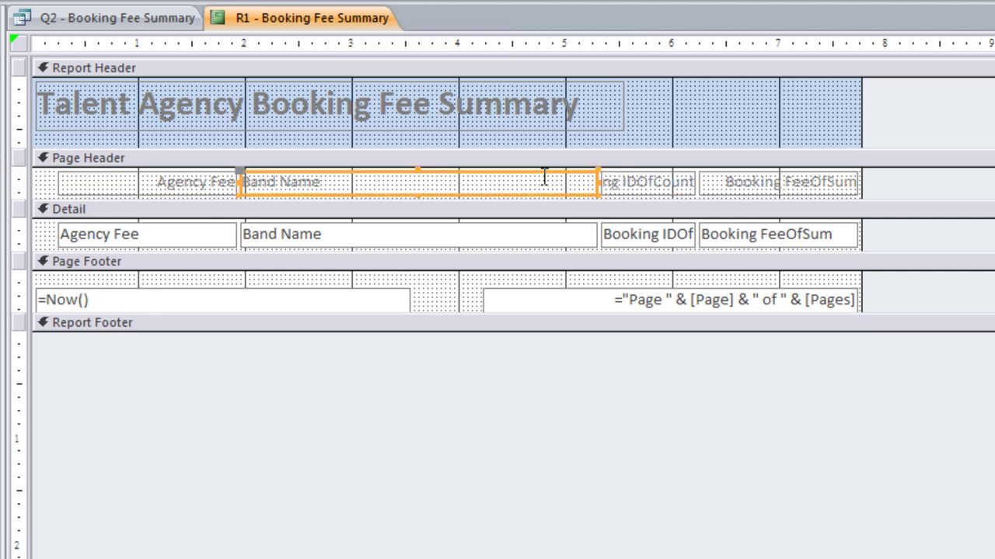
pyautogui.click(641, 182)
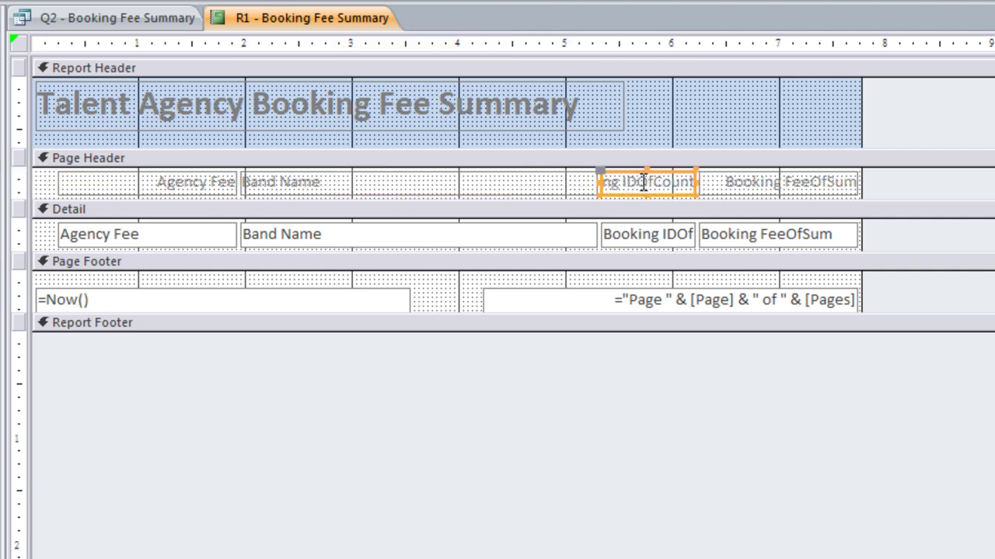
pyautogui.click(776, 188)
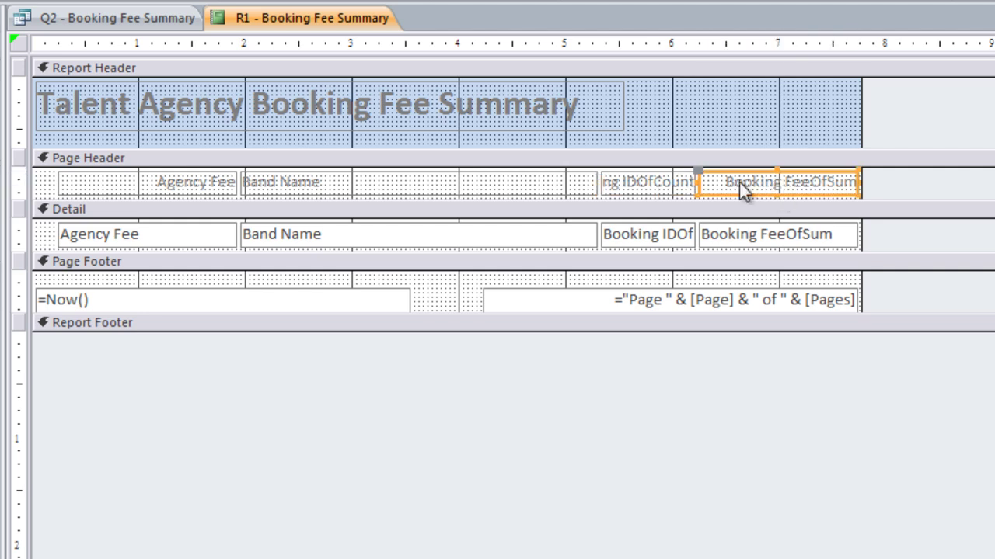
pyautogui.click(152, 182)
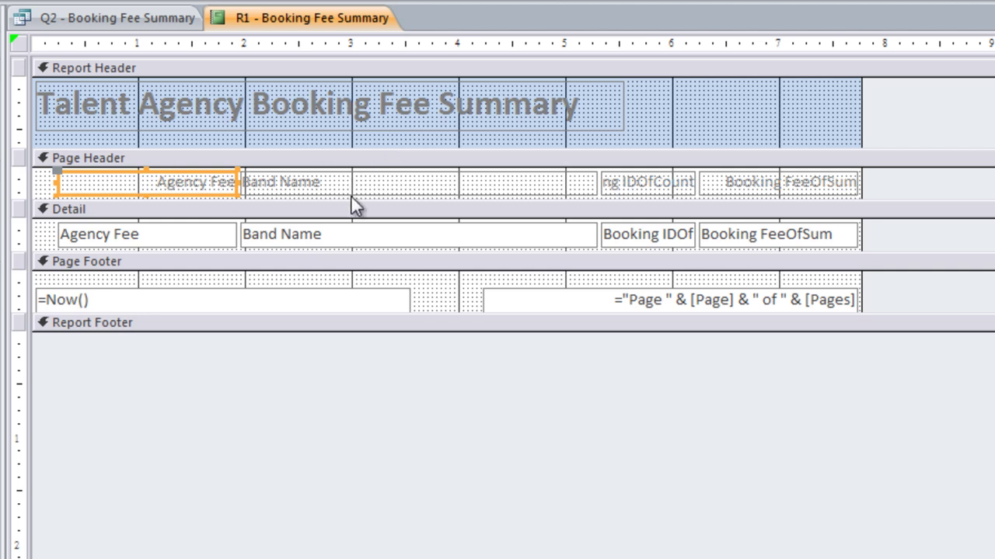
pyautogui.click(628, 187)
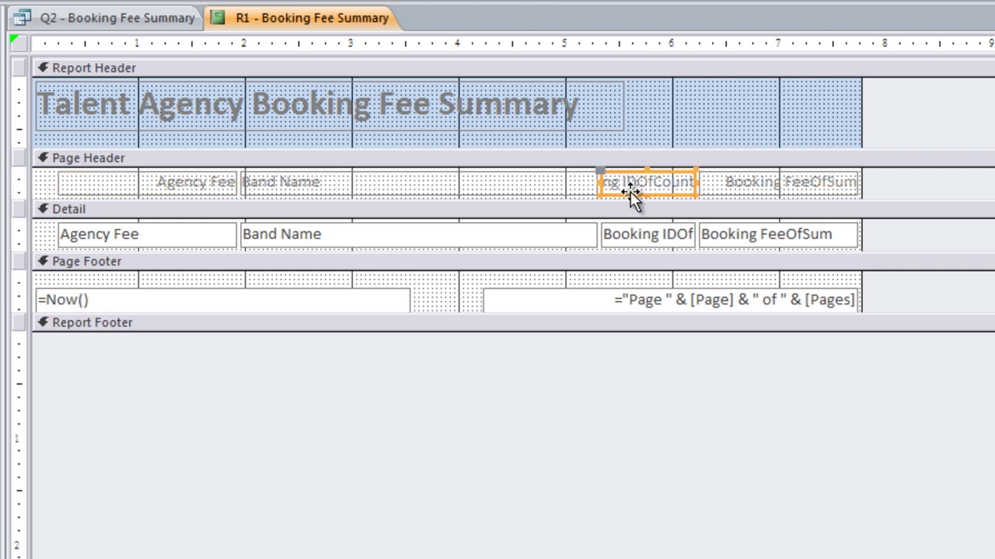
pyautogui.click(640, 181)
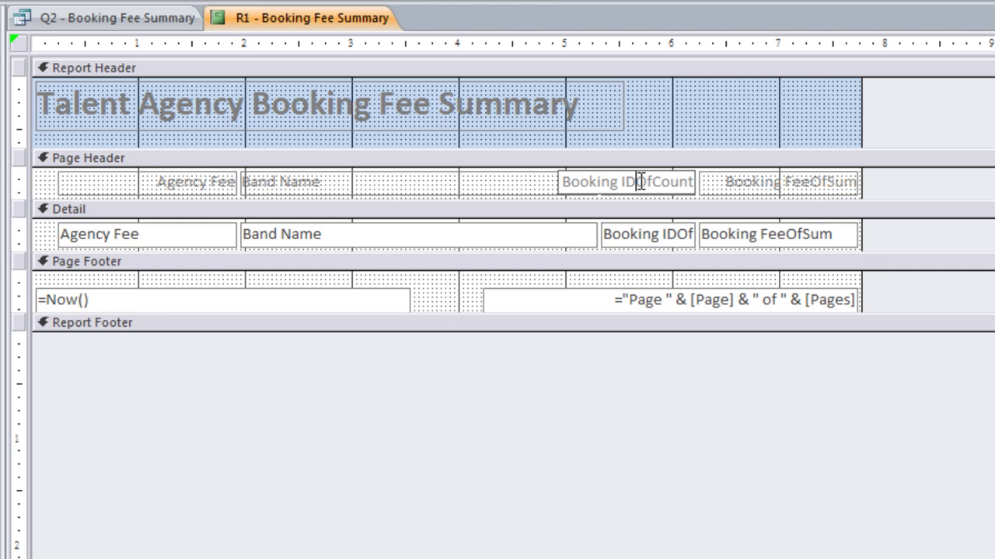
pyautogui.click(506, 177)
pyautogui.click(621, 182)
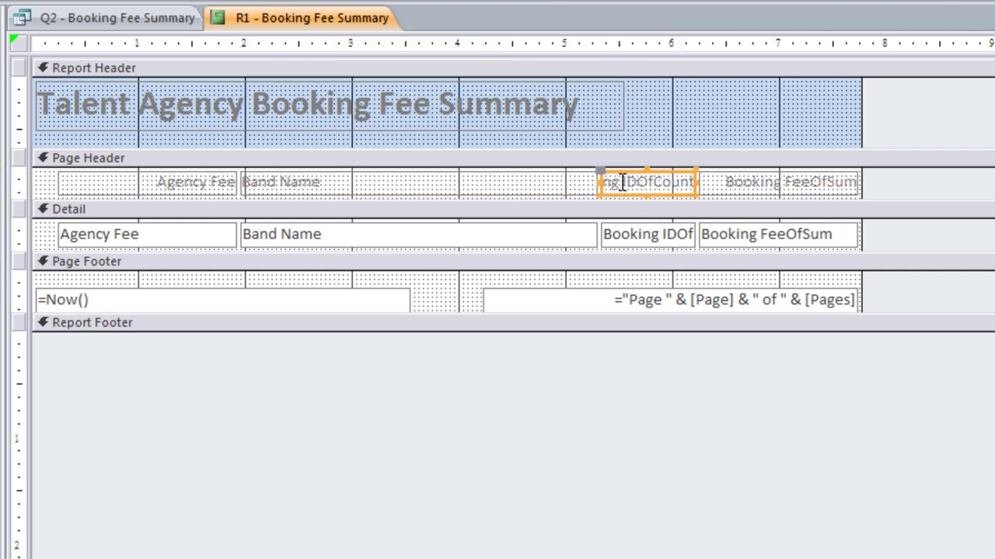
pyautogui.click(765, 185)
# - Replace the Booking FeeOfSum heading text with 'Total Booking Fees'
pyautogui.click(773, 183)
pyautogui.doubleClick(815, 181)
pyautogui.click(772, 182)
pyautogui.click(759, 181)
pyautogui.click(735, 183)
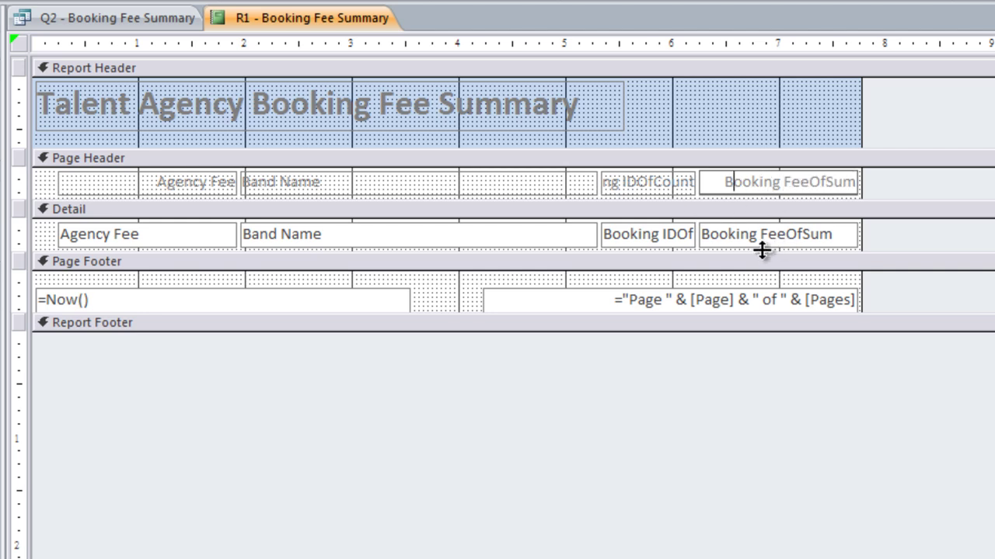
pyautogui.click(764, 182)
pyautogui.click(718, 180)
pyautogui.click(759, 181)
pyautogui.moveTo(721, 181); pyautogui.dragTo(880, 174)
pyautogui.write('Total')
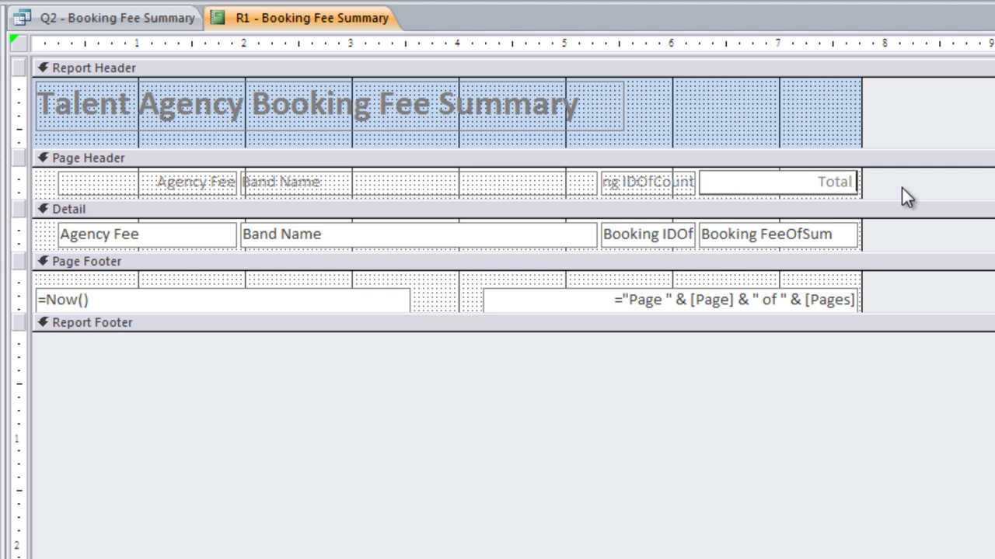
pyautogui.write(' Booking Fees')
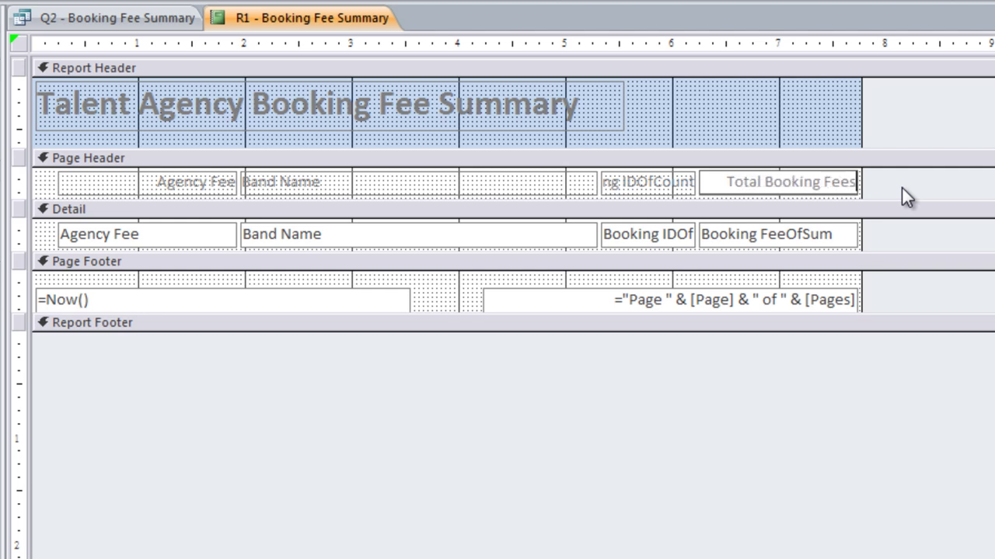
pyautogui.click(650, 183)
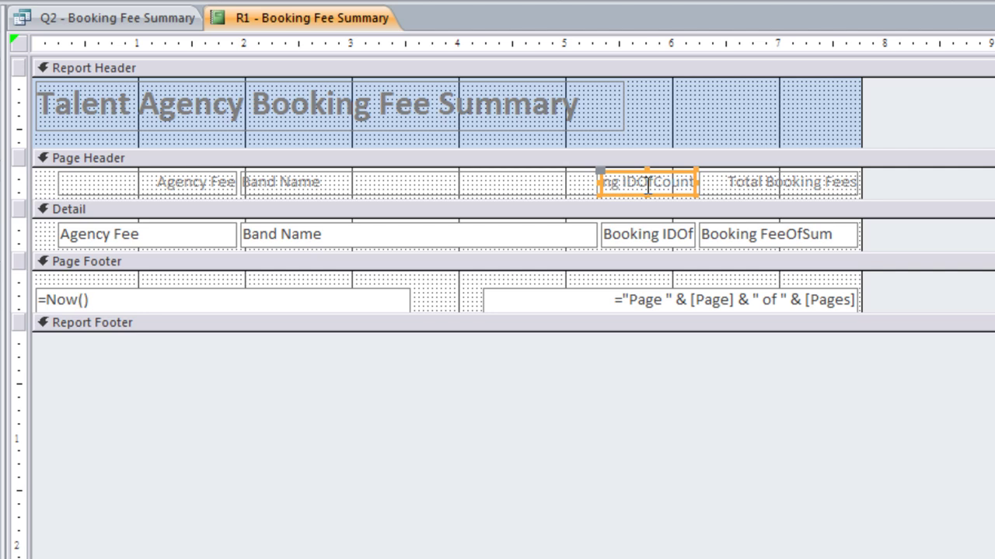
pyautogui.moveTo(635, 183); pyautogui.dragTo(731, 181)
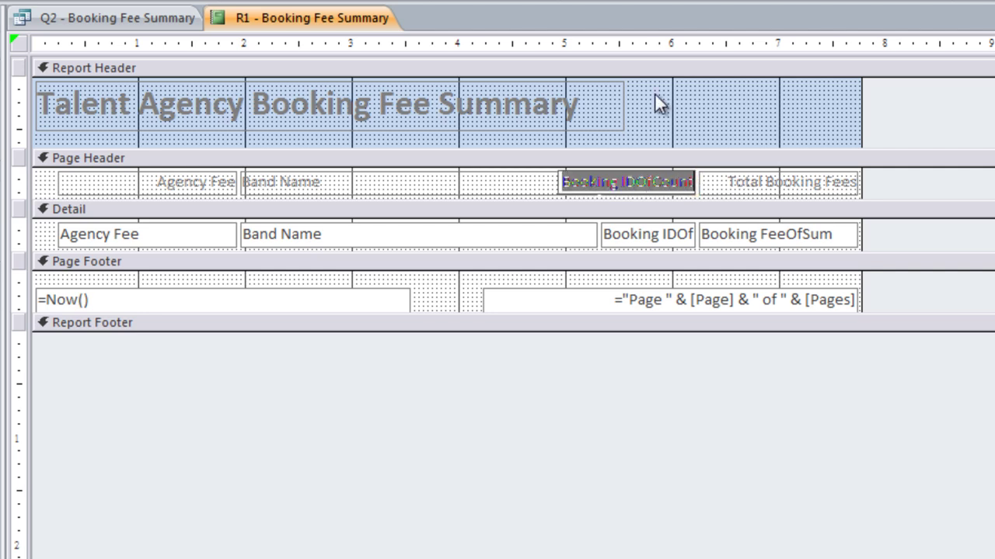
# - Narrow the Band Name and Agency Fee columns and widen the Booking IDOfCount column
pyautogui.click(504, 182)
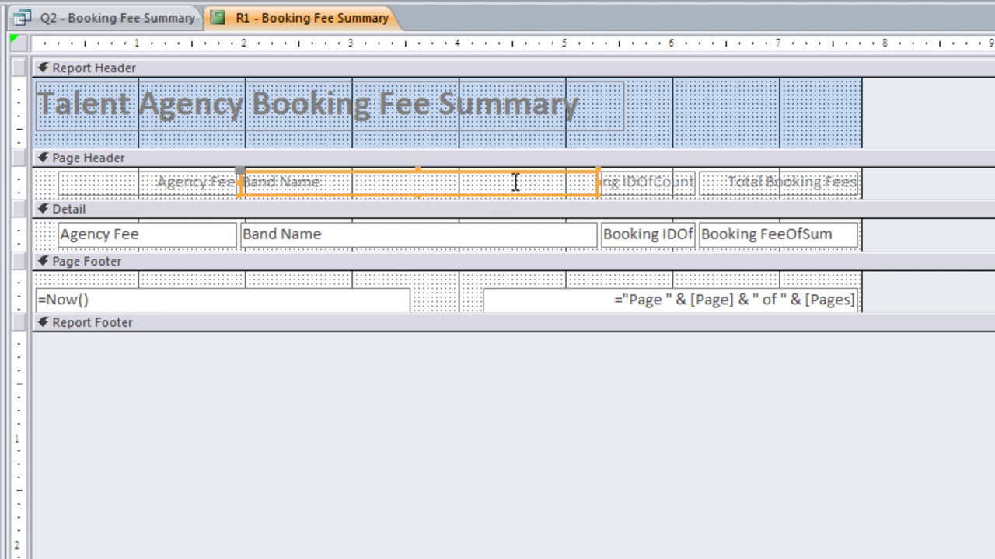
pyautogui.keyDown('shift'); pyautogui.click(584, 228); pyautogui.keyUp('shift')
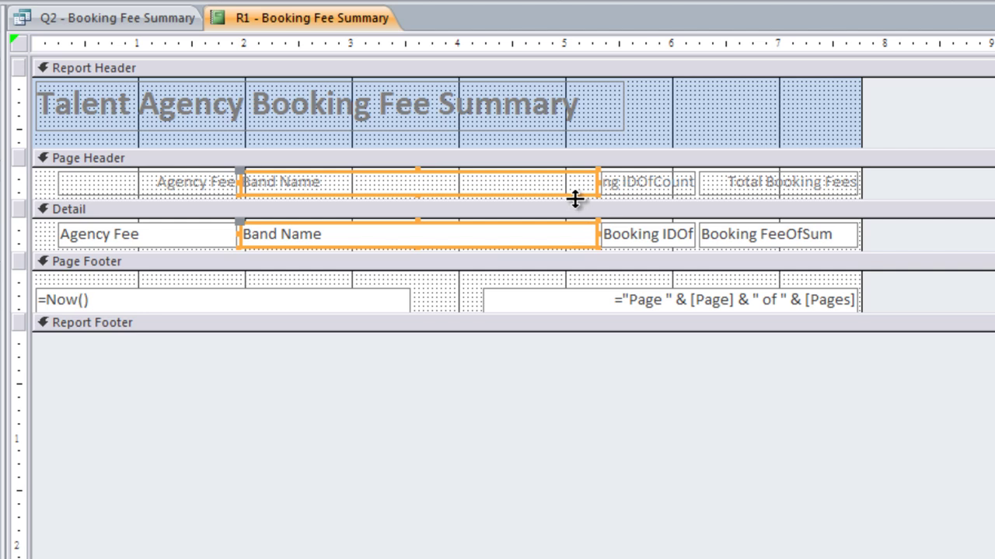
pyautogui.moveTo(595, 191); pyautogui.dragTo(558, 194)
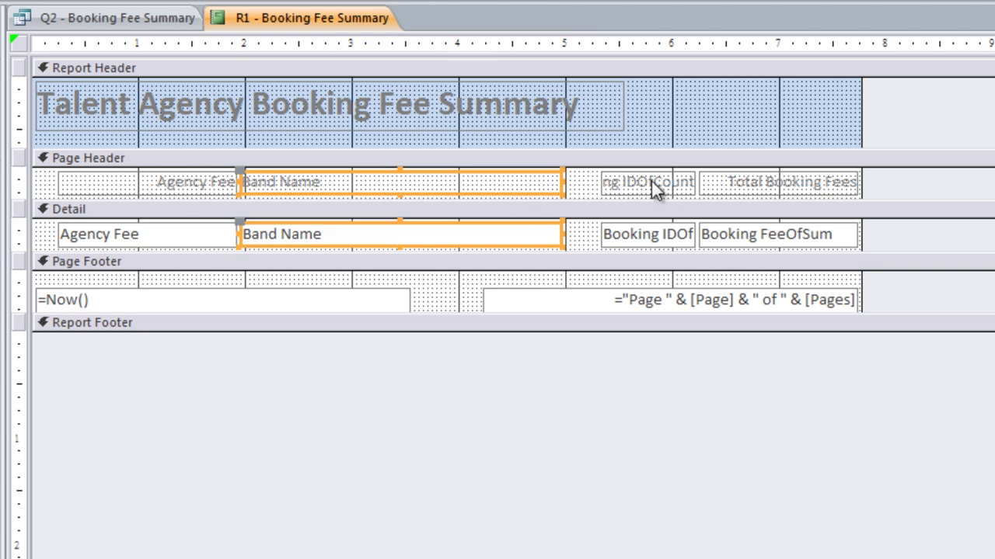
pyautogui.click(612, 187)
pyautogui.moveTo(599, 191); pyautogui.dragTo(567, 193)
pyautogui.click(610, 242)
pyautogui.moveTo(595, 249); pyautogui.dragTo(568, 245)
pyautogui.click(201, 181)
pyautogui.keyDown('shift'); pyautogui.click(204, 232); pyautogui.keyUp('shift')
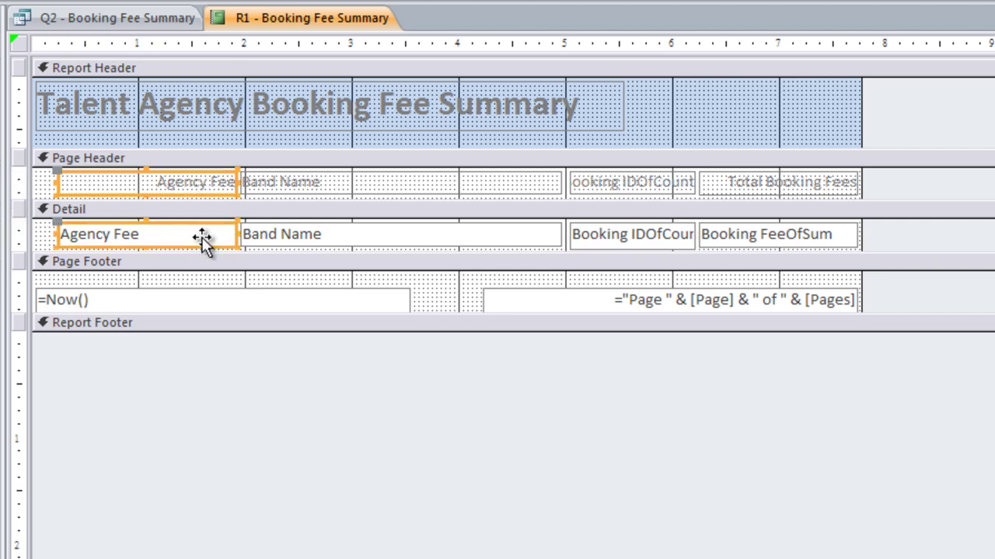
pyautogui.moveTo(232, 192); pyautogui.dragTo(211, 193)
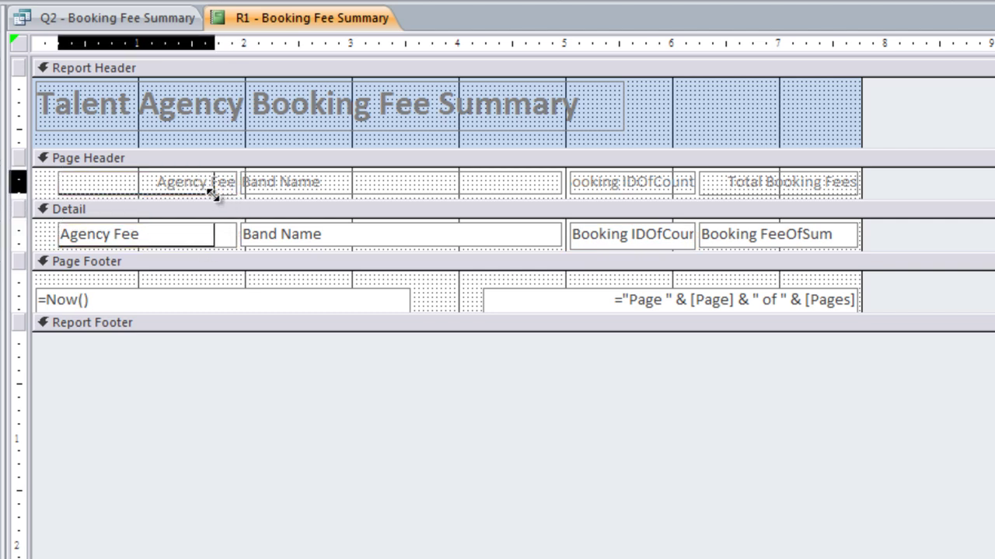
# - Shift the Band Name and Booking IDOfCount columns left to close the gaps
pyautogui.click(272, 187)
pyautogui.keyDown('shift'); pyautogui.click(277, 233); pyautogui.keyUp('shift')
pyautogui.moveTo(299, 191); pyautogui.dragTo(280, 184)
pyautogui.click(579, 184)
pyautogui.keyDown('shift'); pyautogui.click(591, 235); pyautogui.keyUp('shift')
pyautogui.moveTo(608, 180); pyautogui.dragTo(586, 184)
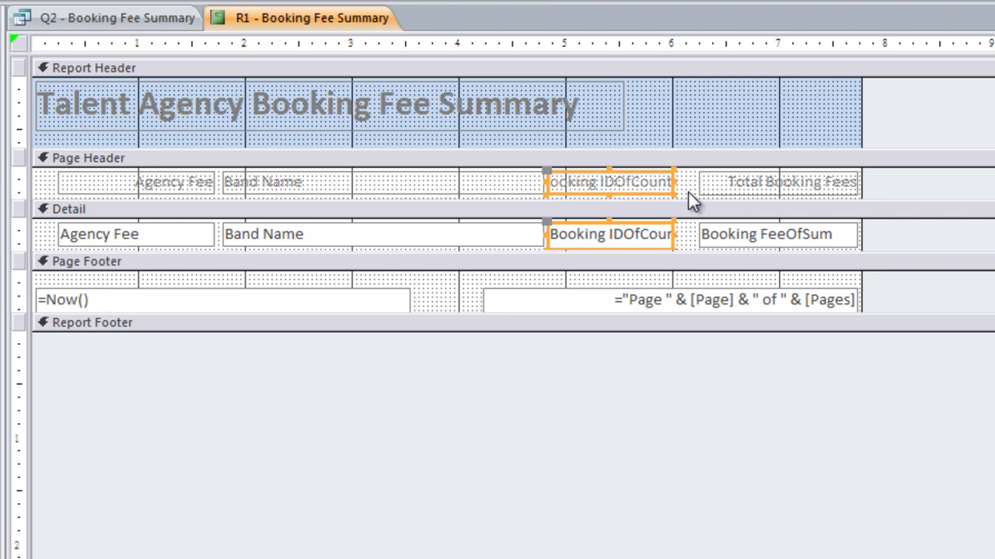
# - Rename the Booking IDOfCount heading to 'No. of Bookings'
pyautogui.click(642, 195)
pyautogui.click(628, 184)
pyautogui.click(614, 181)
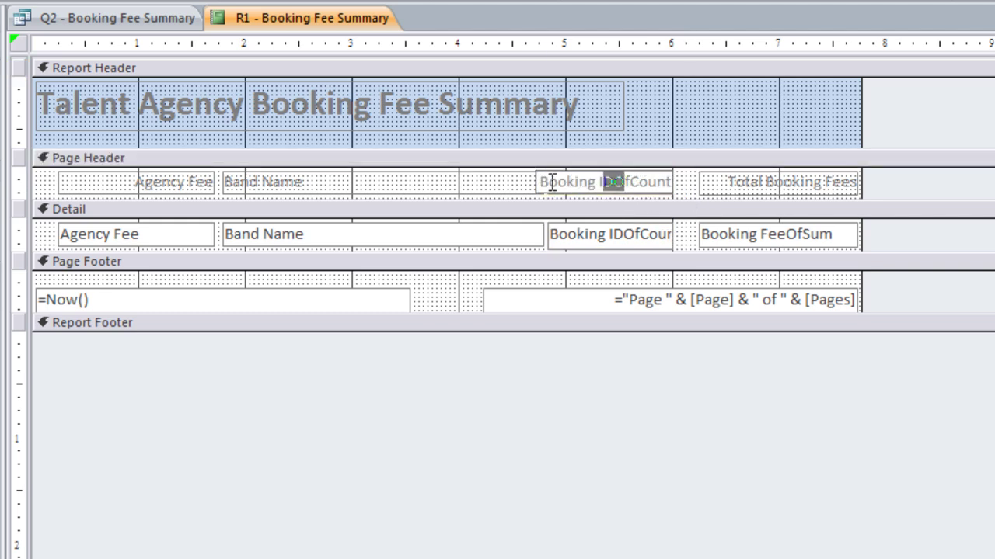
pyautogui.moveTo(539, 181); pyautogui.dragTo(712, 187)
pyautogui.write('N')
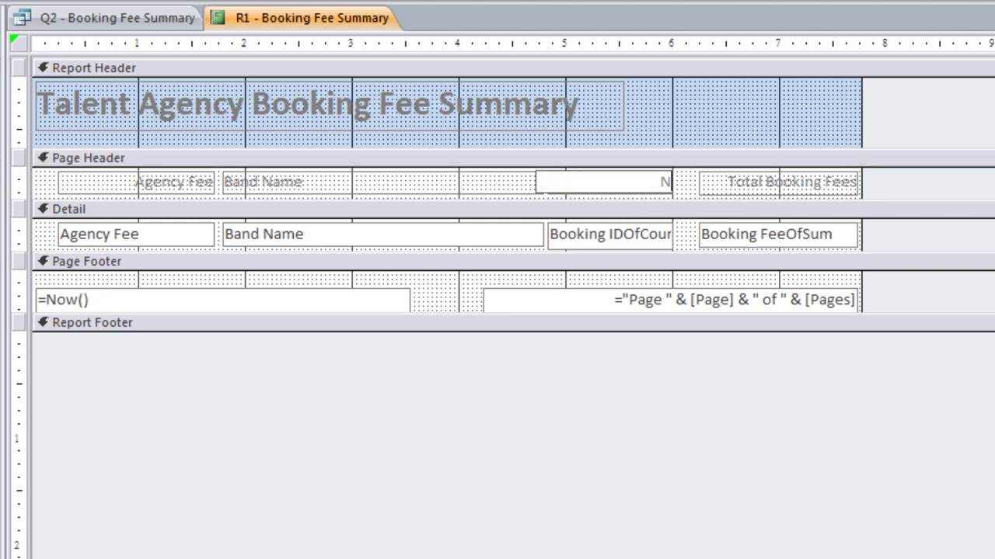
pyautogui.write('o. of Bookings')
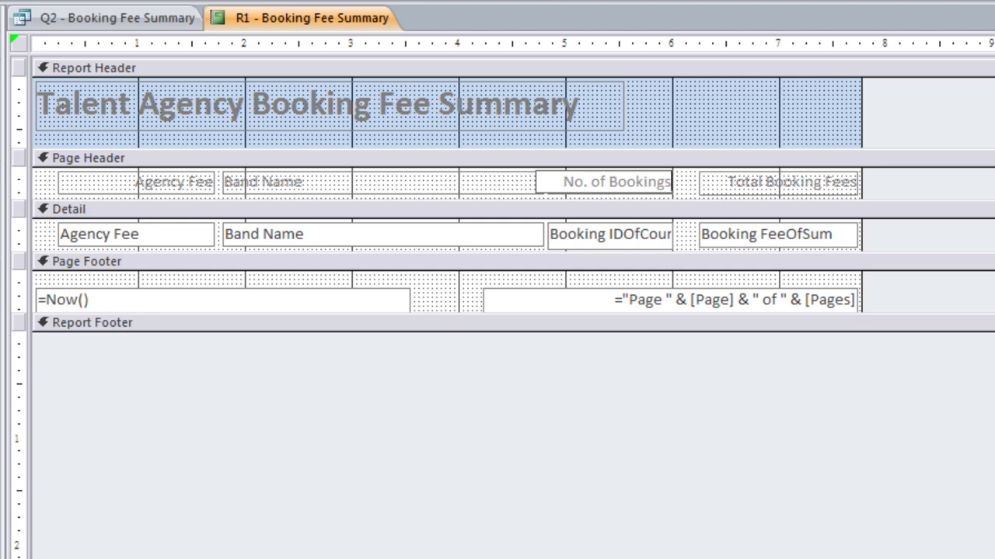
pyautogui.click(691, 186)
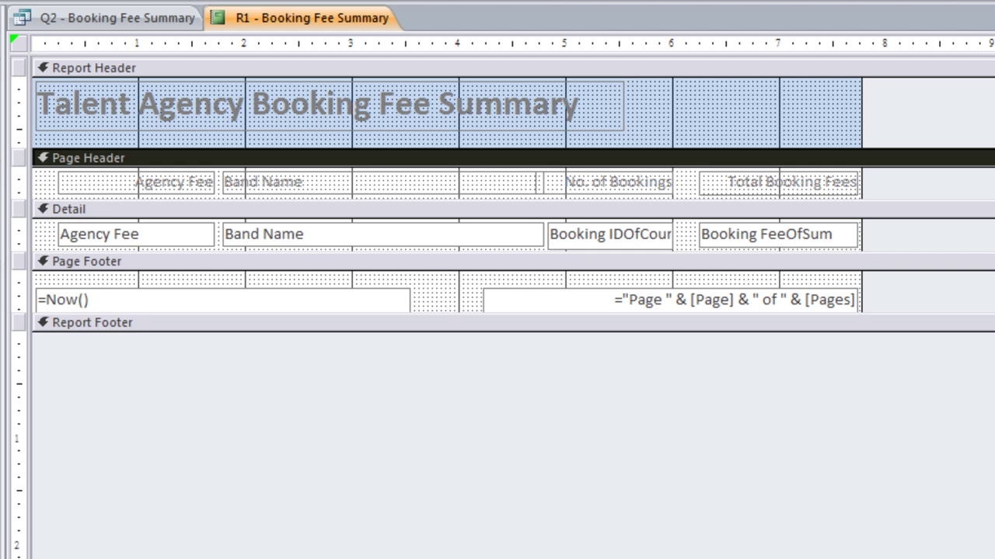
# - Change the Agency Fee heading to 'Total Agency Fees'
pyautogui.click(190, 180)
pyautogui.click(137, 181)
pyautogui.write('Total')
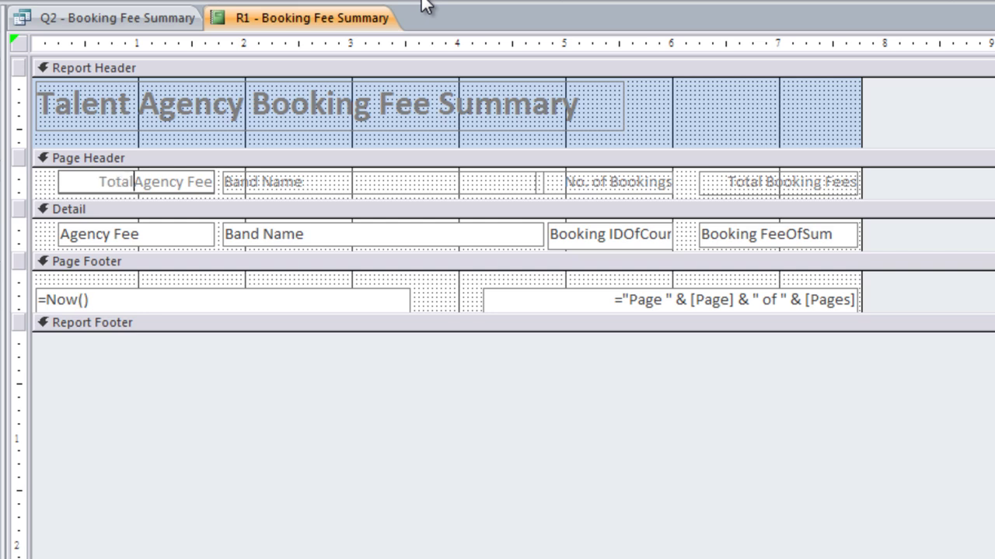
pyautogui.click(188, 180)
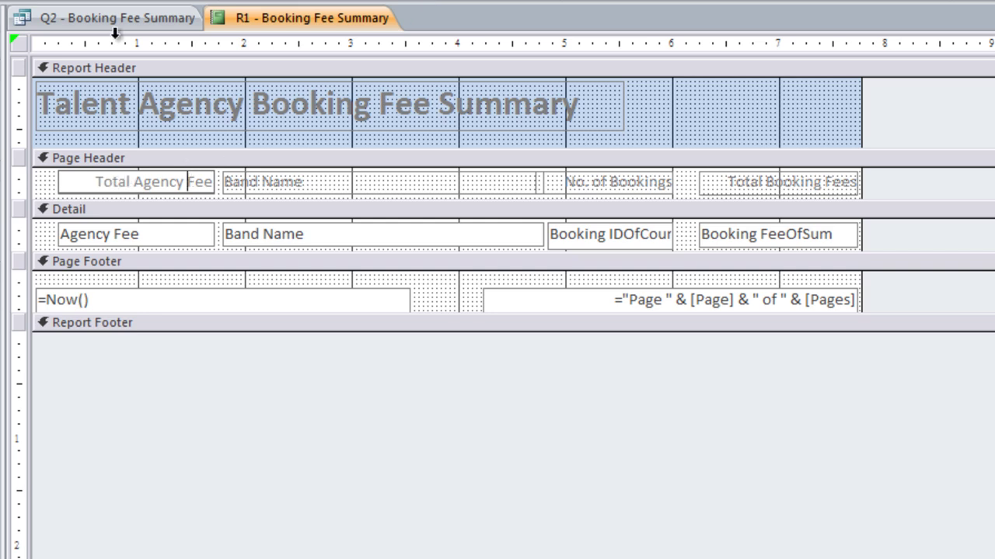
pyautogui.write('s')
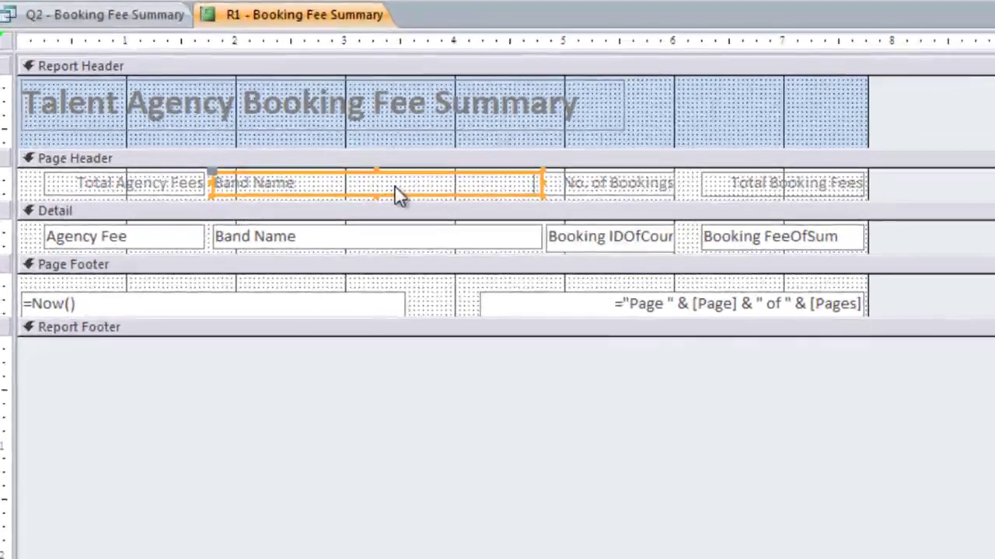
# - Select the Band Name heading and data box and move them toward the report's left edge
pyautogui.click(394, 185)
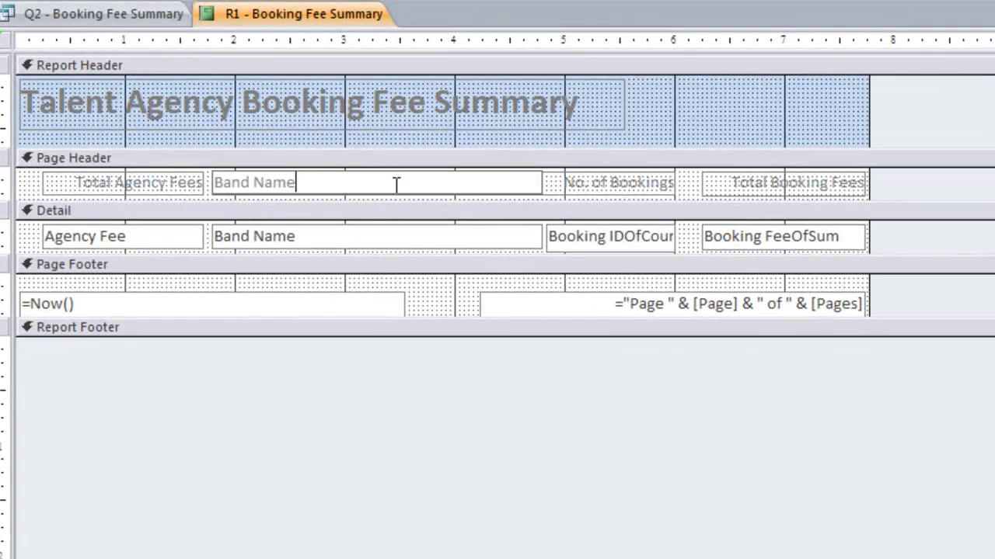
pyautogui.click(166, 185)
pyautogui.click(218, 183)
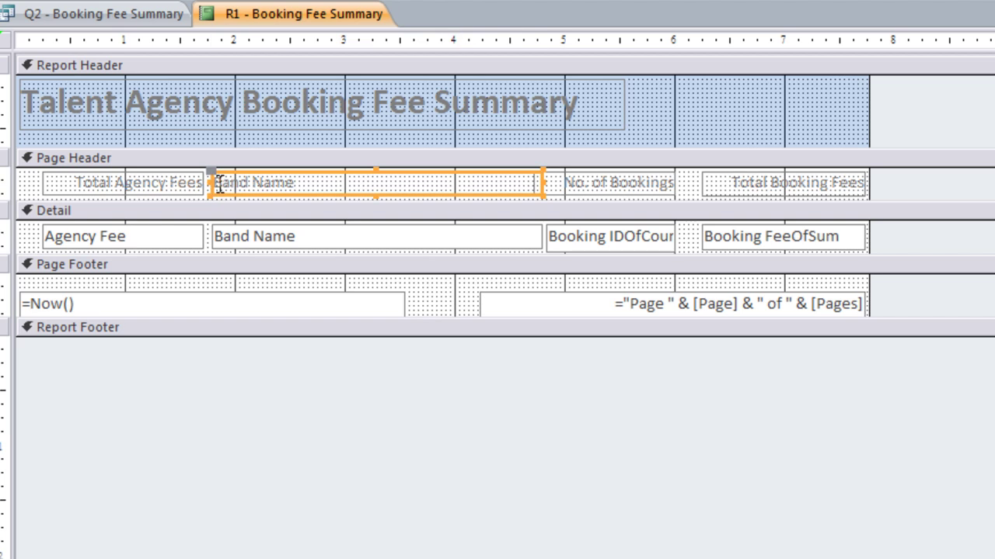
pyautogui.keyDown('shift'); pyautogui.click(366, 240); pyautogui.keyUp('shift')
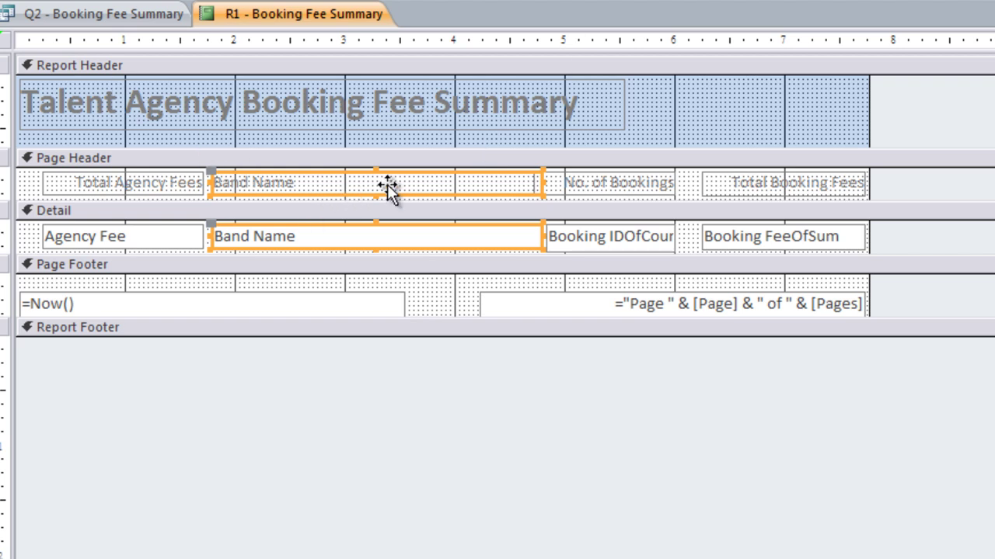
pyautogui.moveTo(387, 184); pyautogui.dragTo(258, 184)
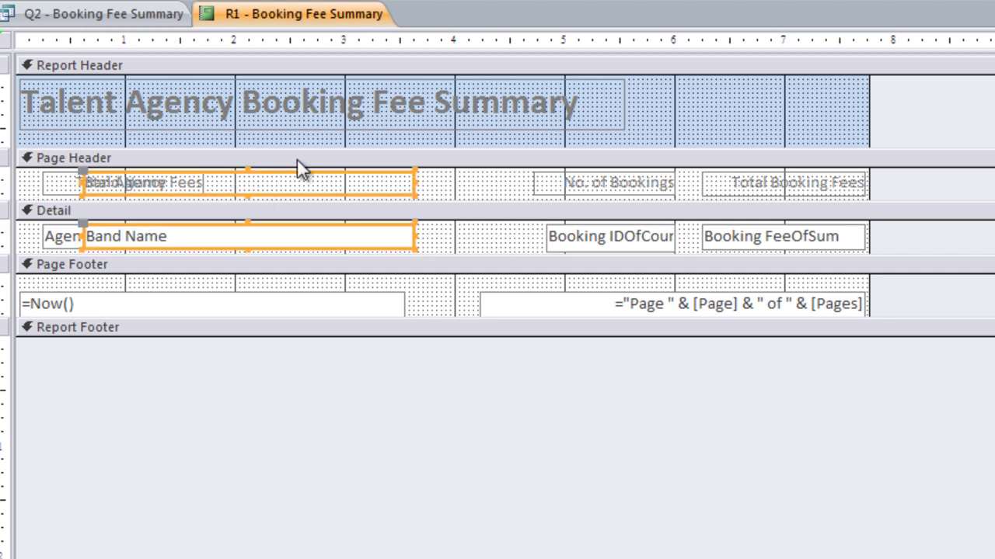
# - Shift the Total Agency Fees column right and settle Band Name at the far left
pyautogui.click(53, 181)
pyautogui.keyDown('shift'); pyautogui.click(51, 232); pyautogui.keyUp('shift')
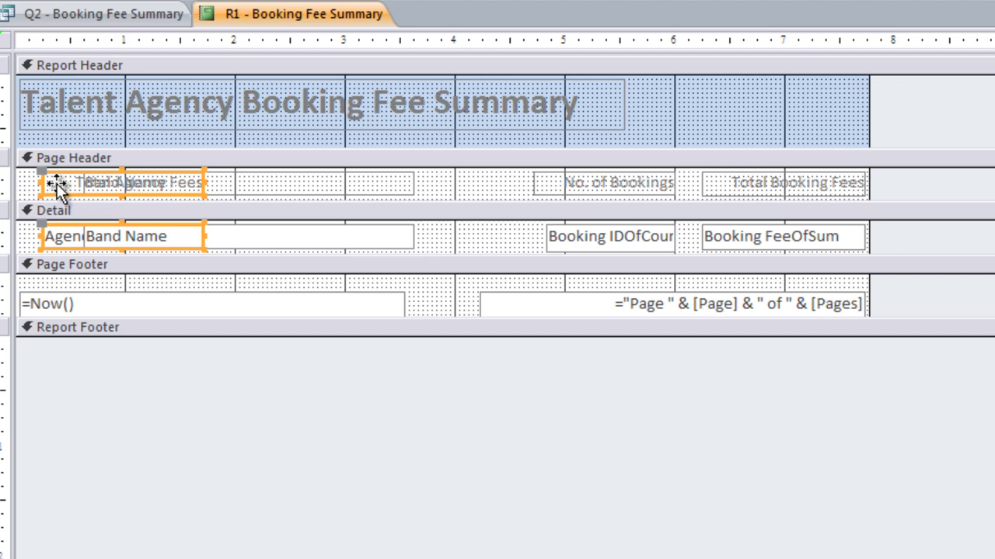
pyautogui.moveTo(56, 183); pyautogui.dragTo(292, 177)
pyautogui.click(183, 187)
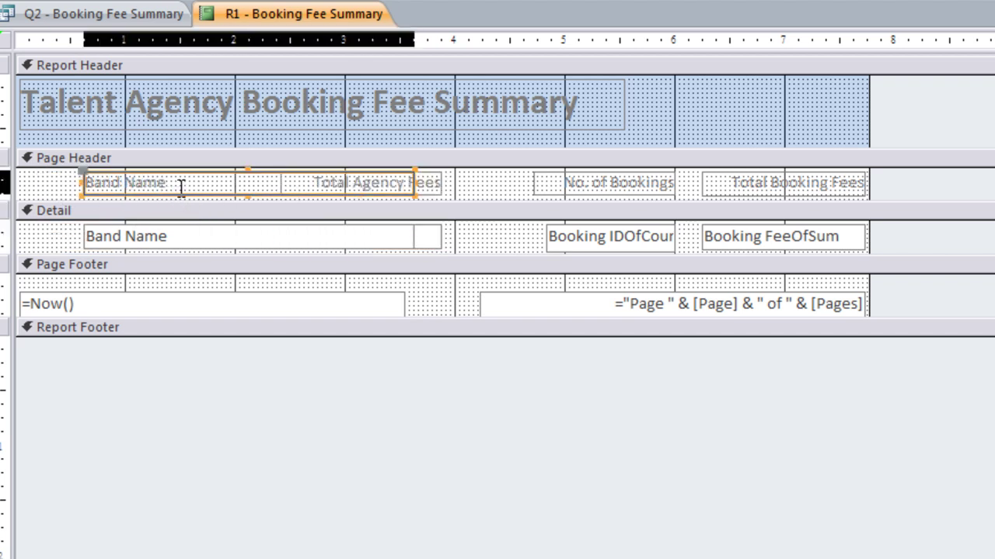
pyautogui.keyDown('shift'); pyautogui.click(175, 236); pyautogui.keyUp('shift')
pyautogui.moveTo(168, 190); pyautogui.dragTo(129, 187)
# - Move Total Agency Fees further right and place No. of Bookings next to Band Name
pyautogui.click(418, 179)
pyautogui.keyDown('shift'); pyautogui.click(411, 230); pyautogui.keyUp('shift')
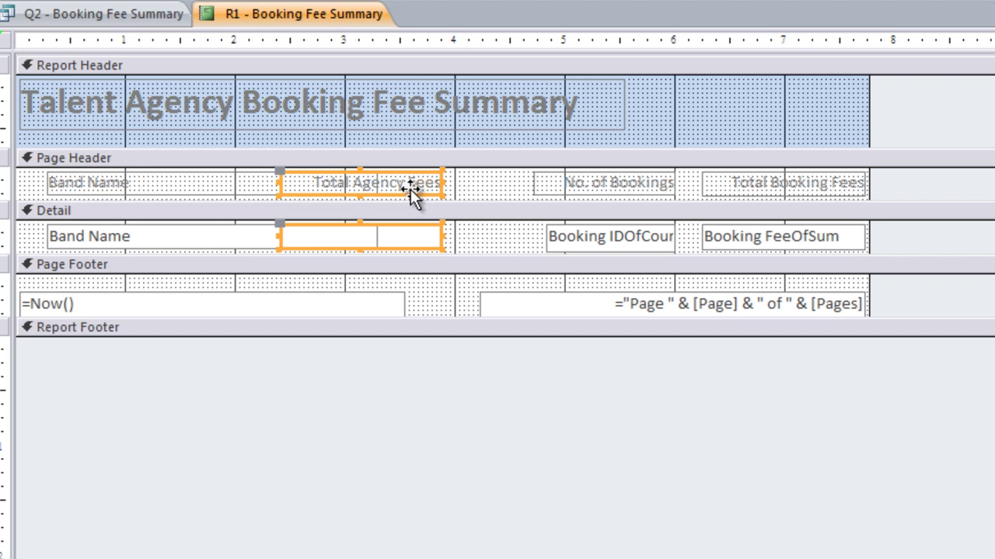
pyautogui.moveTo(410, 189); pyautogui.dragTo(738, 187)
pyautogui.click(573, 190)
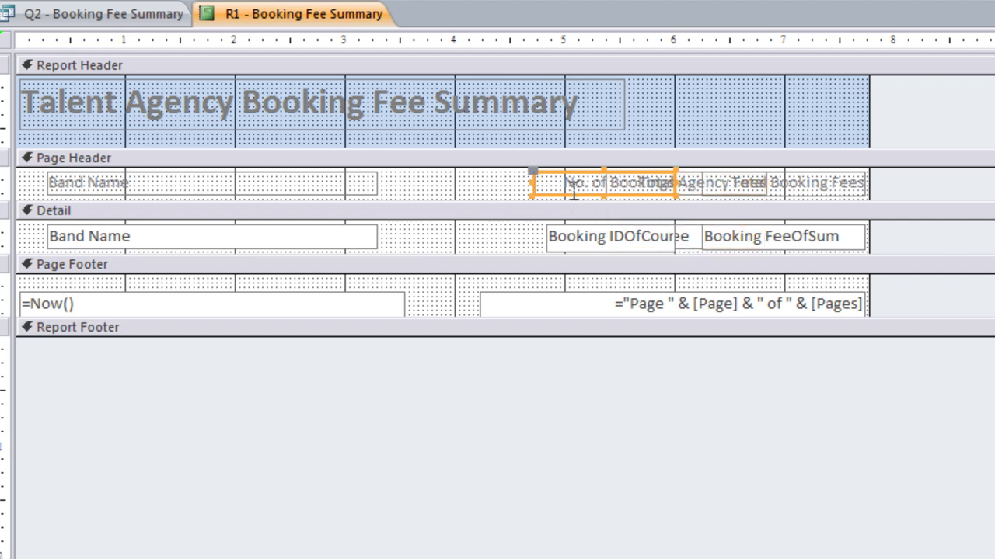
pyautogui.keyDown('shift'); pyautogui.click(569, 239); pyautogui.keyUp('shift')
pyautogui.moveTo(559, 184); pyautogui.dragTo(412, 183)
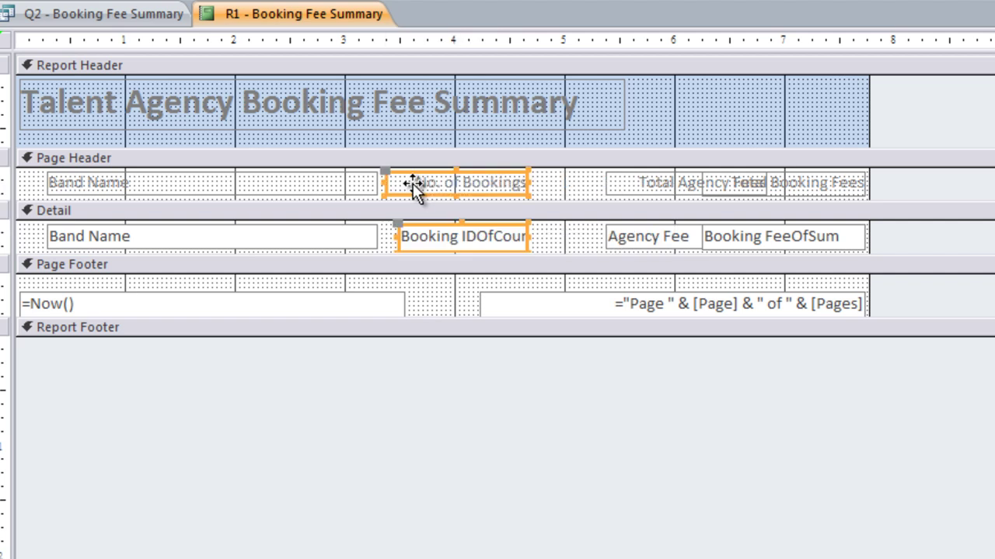
# - Widen the Booking IDOfCount box by dragging its left edge outward
pyautogui.click(553, 237)
pyautogui.click(432, 243)
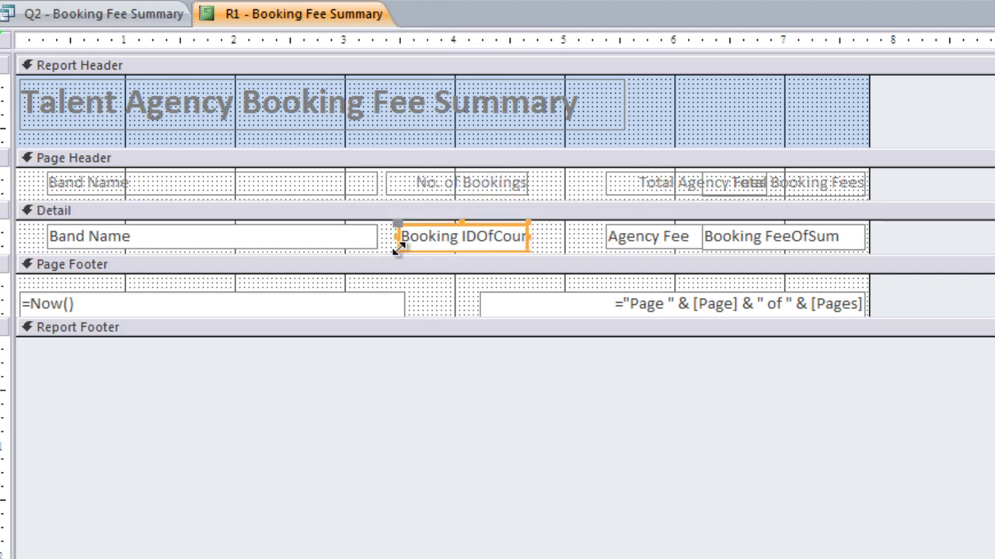
pyautogui.moveTo(395, 244); pyautogui.dragTo(386, 247)
# - Move the Total Booking Fees column to follow No. of Bookings
pyautogui.click(625, 184)
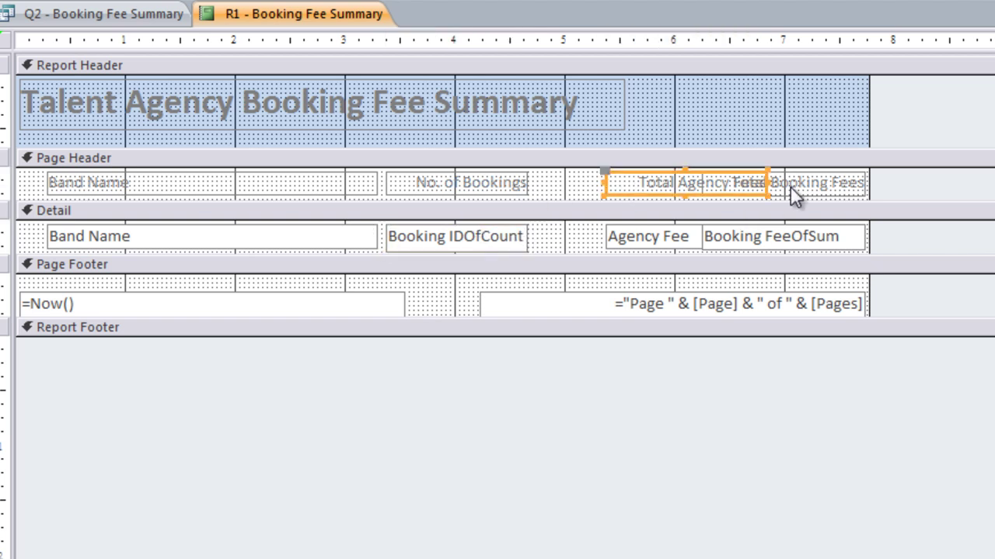
pyautogui.click(796, 183)
pyautogui.keyDown('shift'); pyautogui.click(817, 237); pyautogui.keyUp('shift')
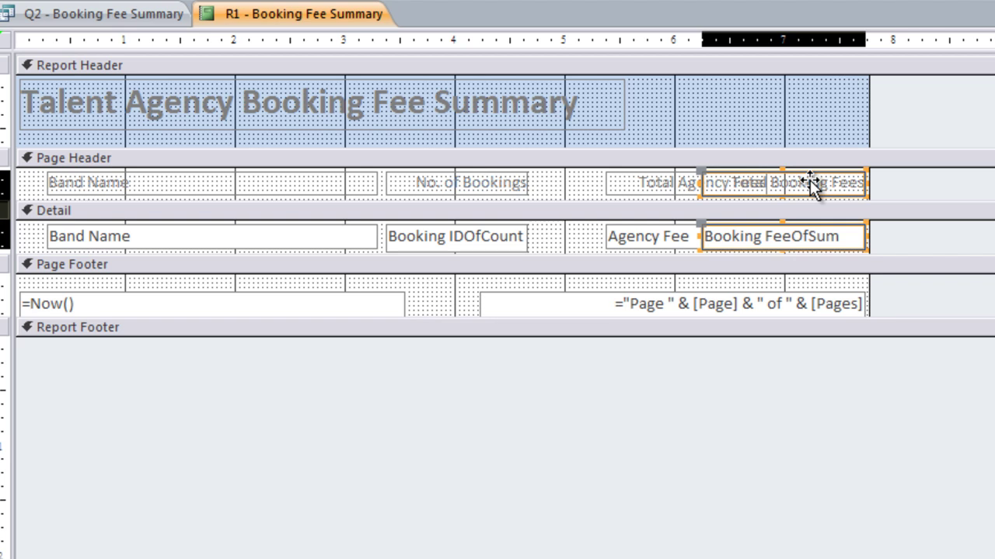
pyautogui.moveTo(811, 185); pyautogui.dragTo(648, 182)
# - Move Total Agency Fees to the far right as the last column
pyautogui.click(732, 192)
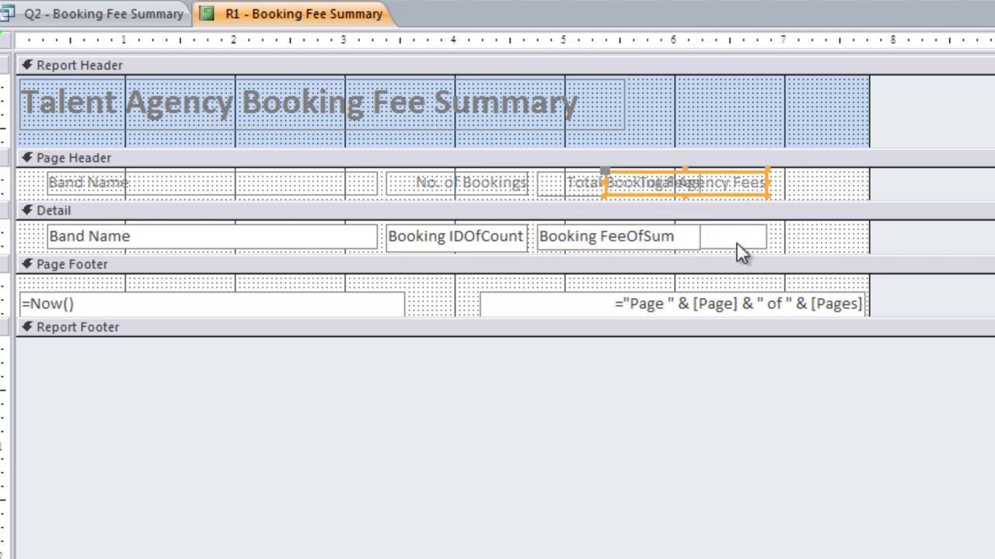
pyautogui.keyDown('shift'); pyautogui.click(734, 242); pyautogui.keyUp('shift')
pyautogui.moveTo(729, 183); pyautogui.dragTo(830, 186)
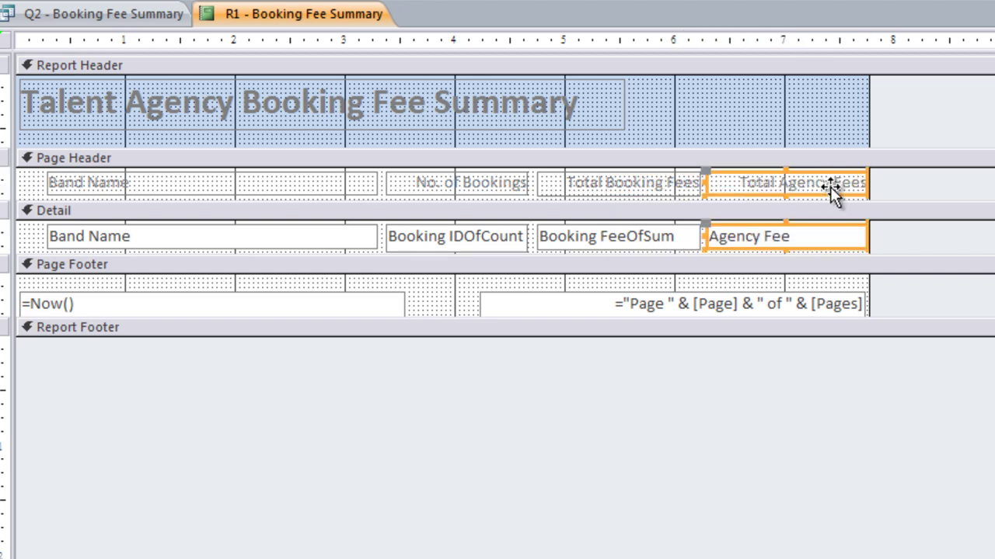
pyautogui.click(572, 267)
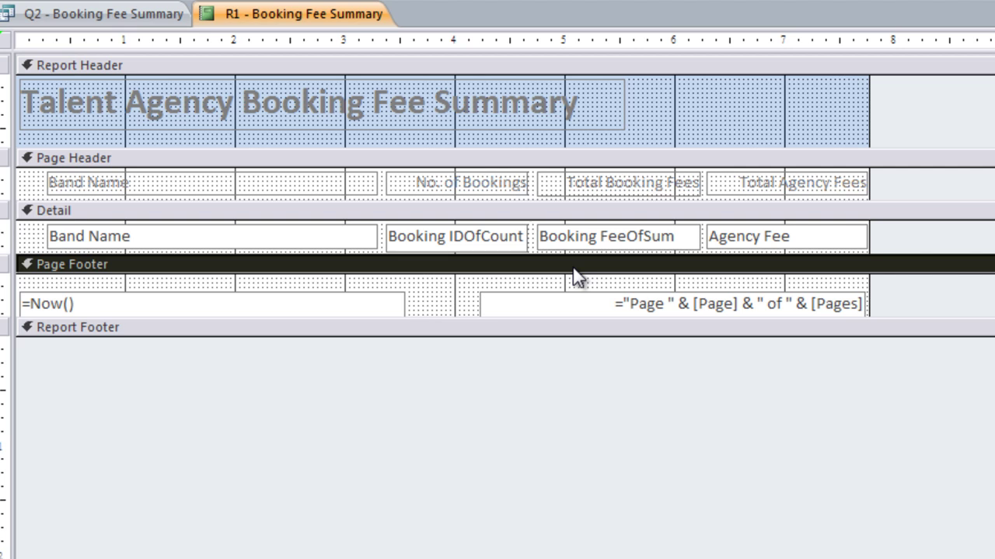
pyautogui.click(657, 188)
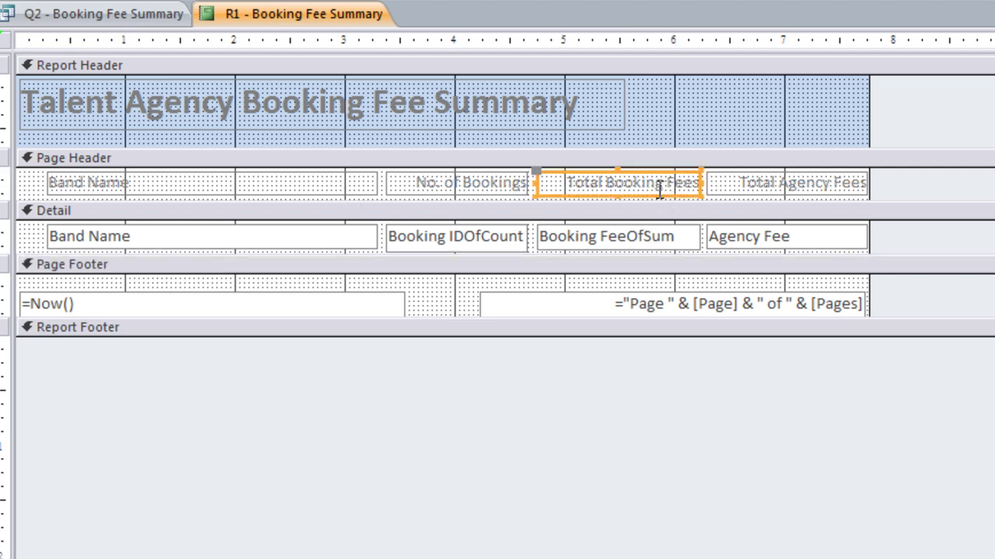
pyautogui.click(740, 176)
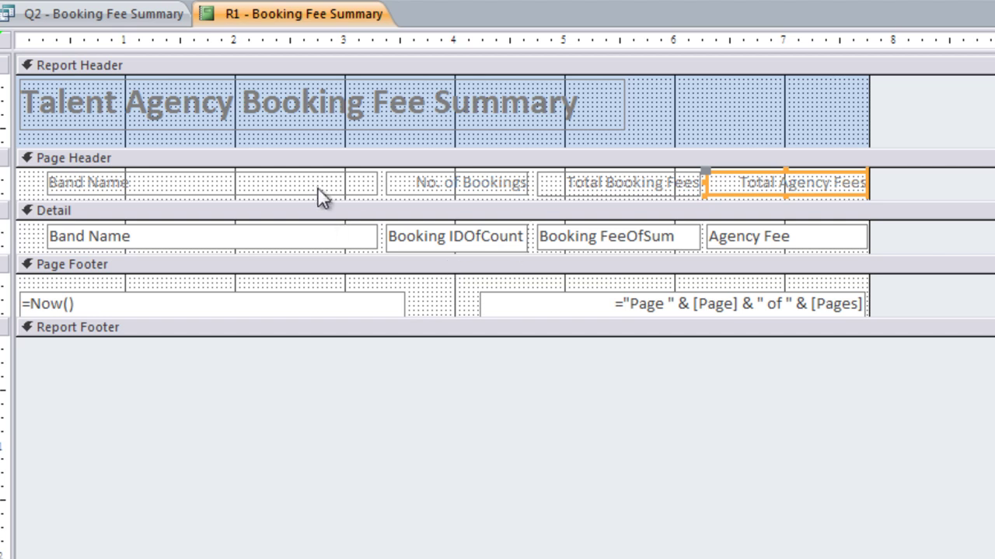
# - View the R1 report in Report View and scroll through the band rows to check column order
pyautogui.rightClick(323, 12)
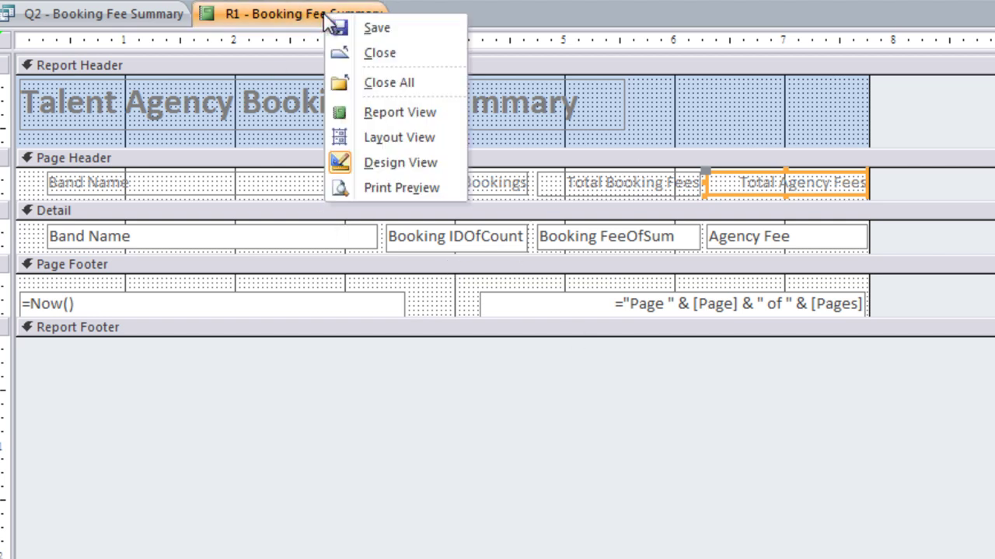
pyautogui.click(425, 121)
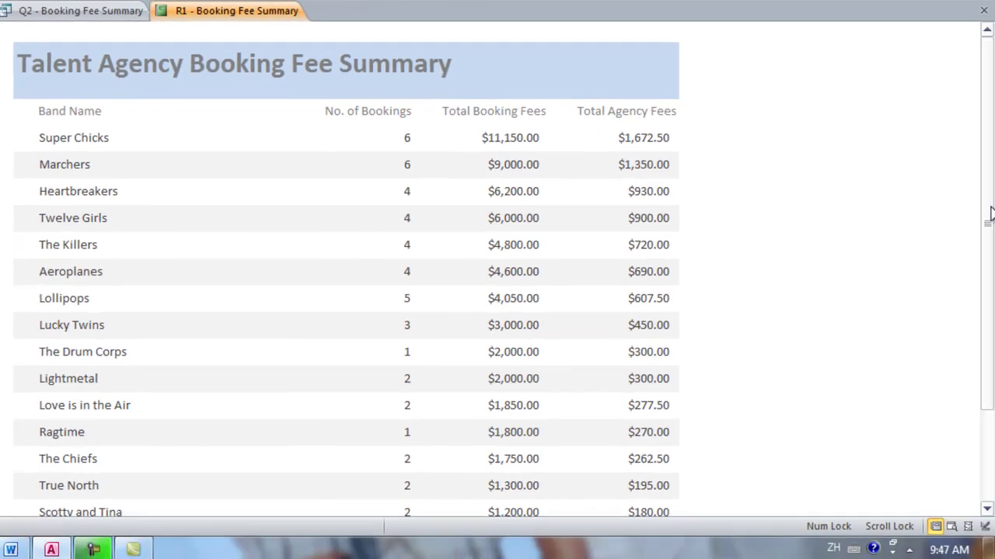
pyautogui.moveTo(988, 215); pyautogui.dragTo(993, 327)
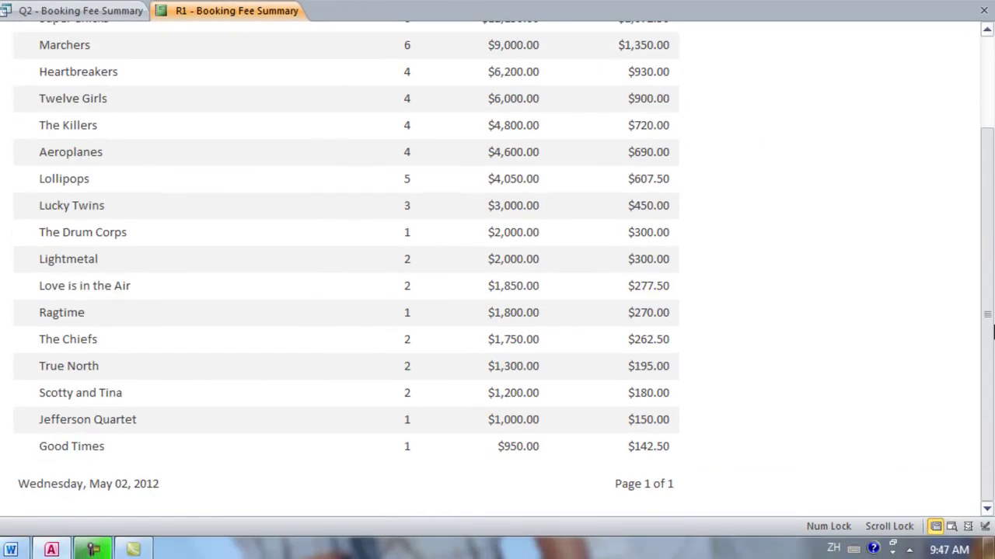
pyautogui.scroll(3, 993, 332)
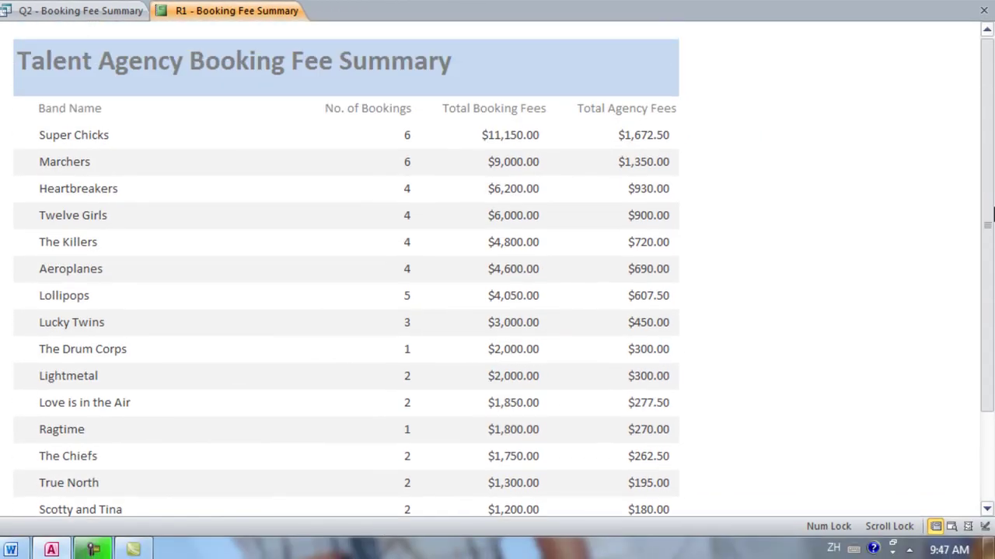
pyautogui.rightClick(275, 18)
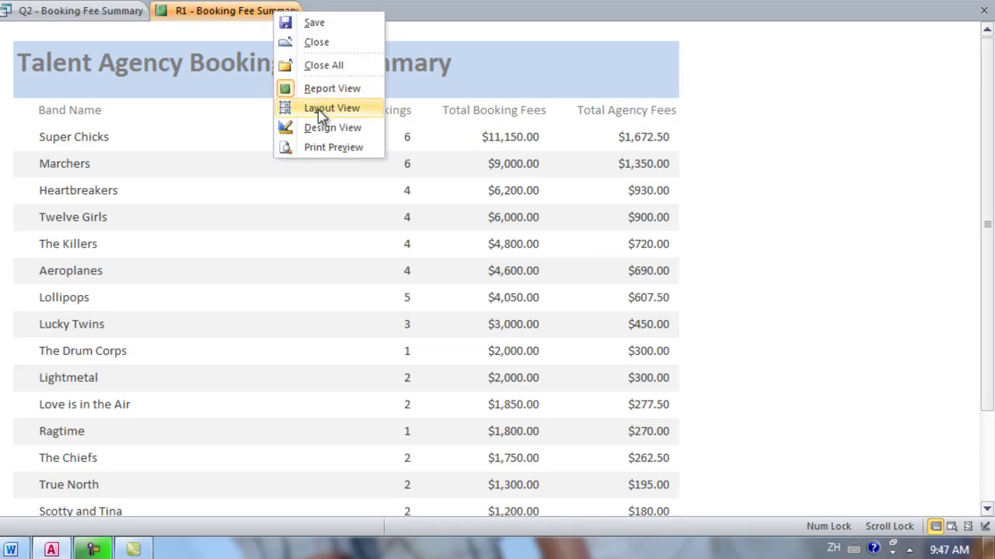
pyautogui.moveTo(986, 97); pyautogui.dragTo(993, 220)
pyautogui.scroll(3, 993, 220)
pyautogui.rightClick(268, 13)
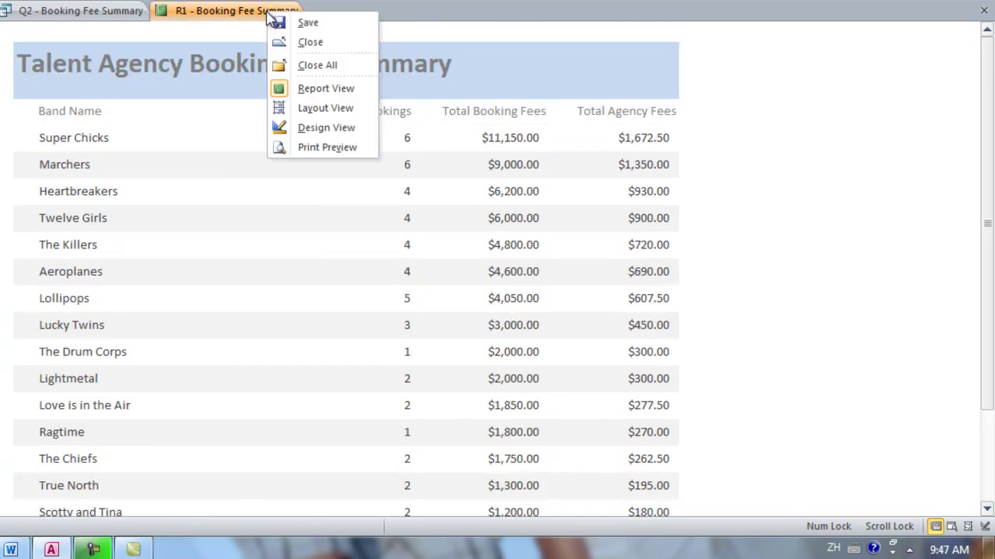
# - Back in Design View, add a Sum grand total for Booking IDOfCount
pyautogui.click(310, 131)
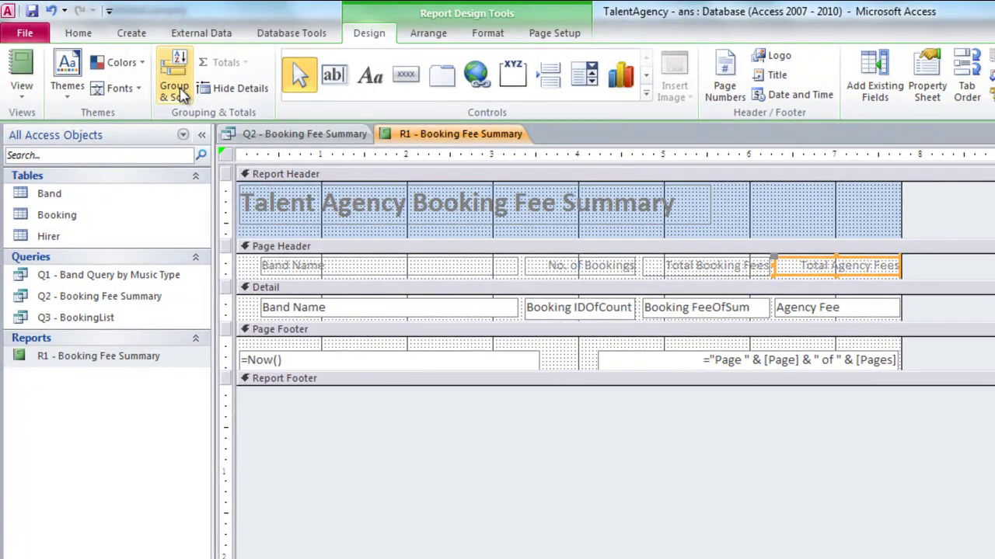
pyautogui.click(175, 89)
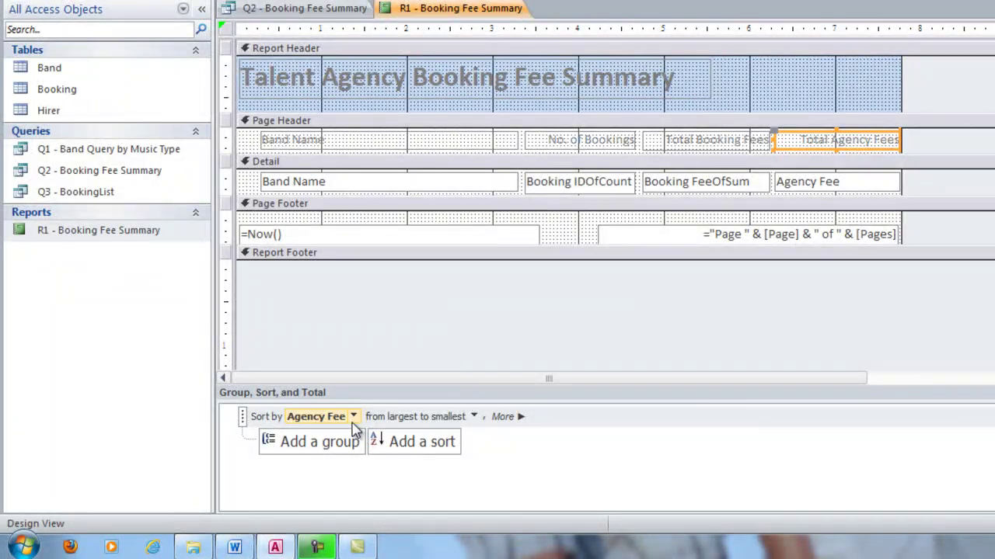
pyautogui.click(522, 418)
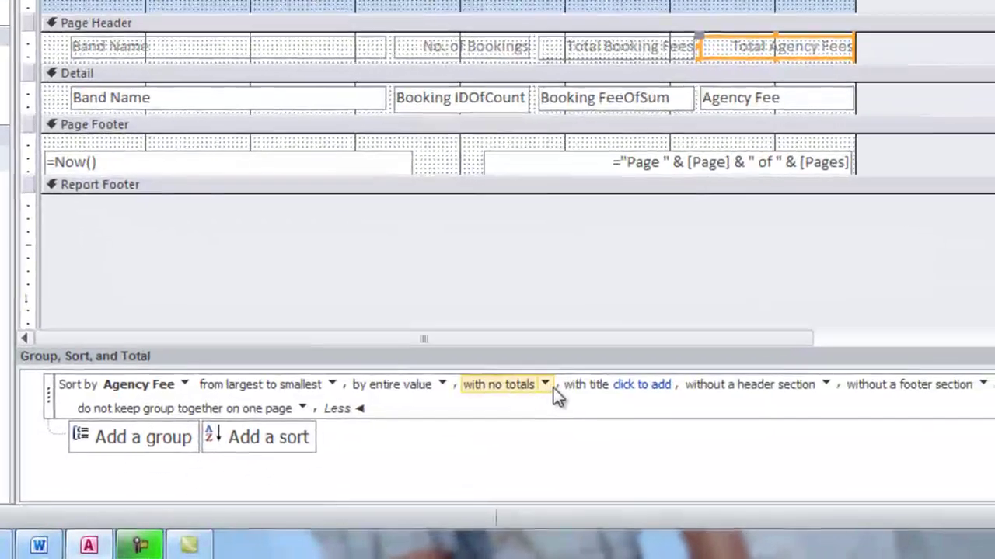
pyautogui.click(614, 406)
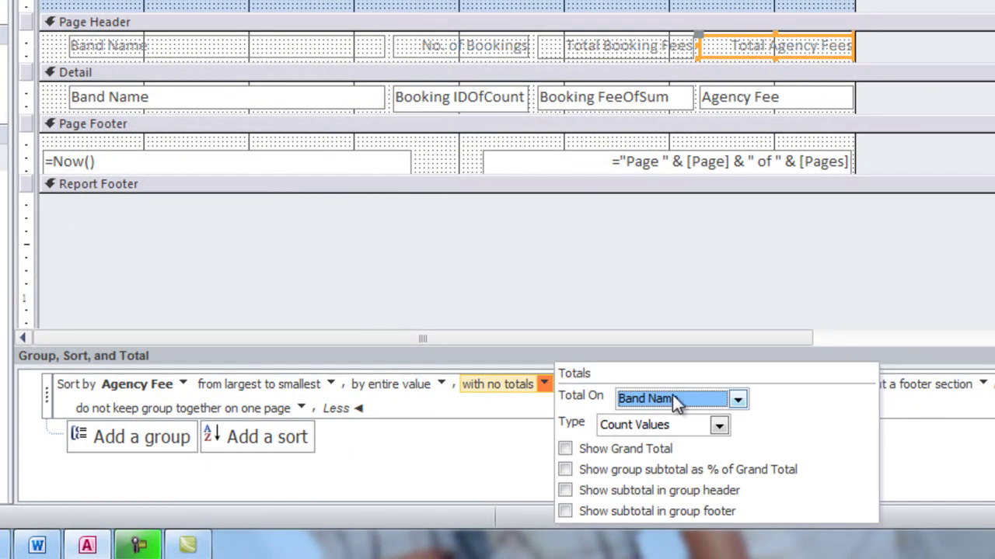
pyautogui.click(738, 398)
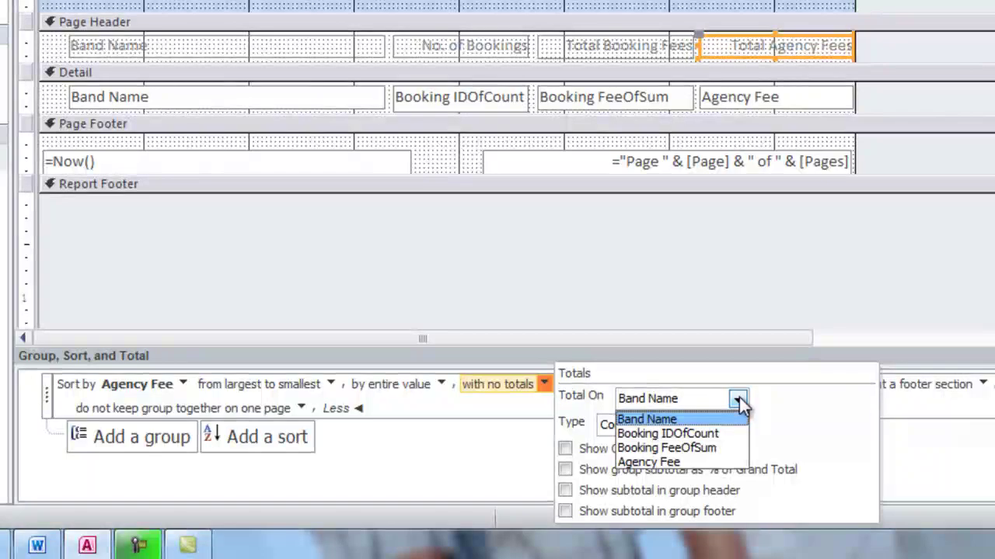
pyautogui.click(718, 434)
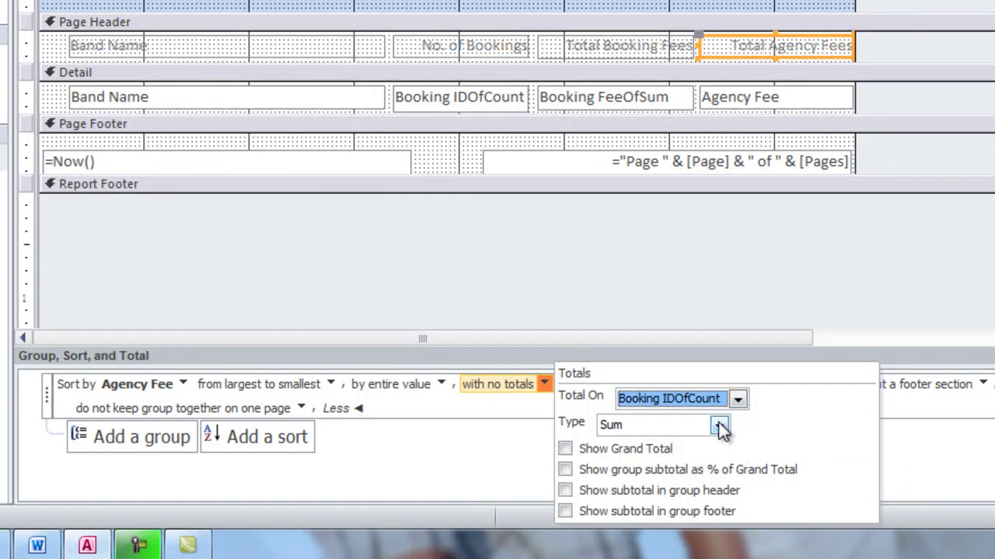
pyautogui.click(720, 426)
pyautogui.click(686, 444)
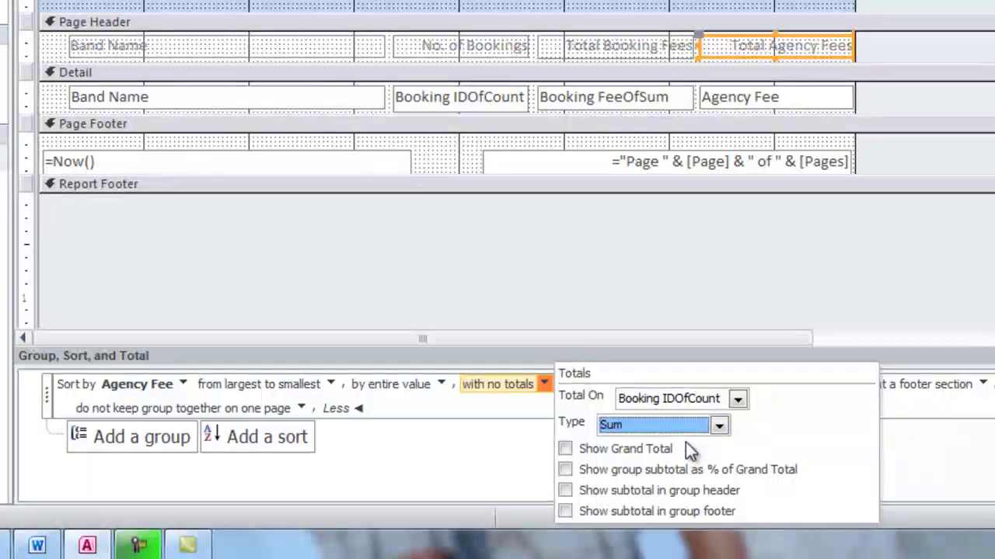
pyautogui.click(564, 449)
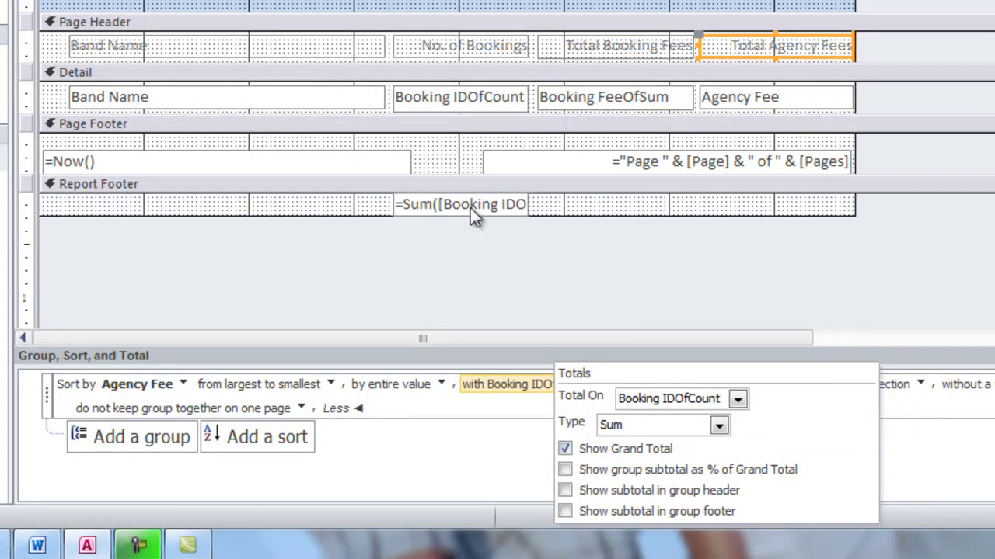
# - Add Sum grand totals for Booking FeeOfSum and Agency Fee
pyautogui.click(740, 398)
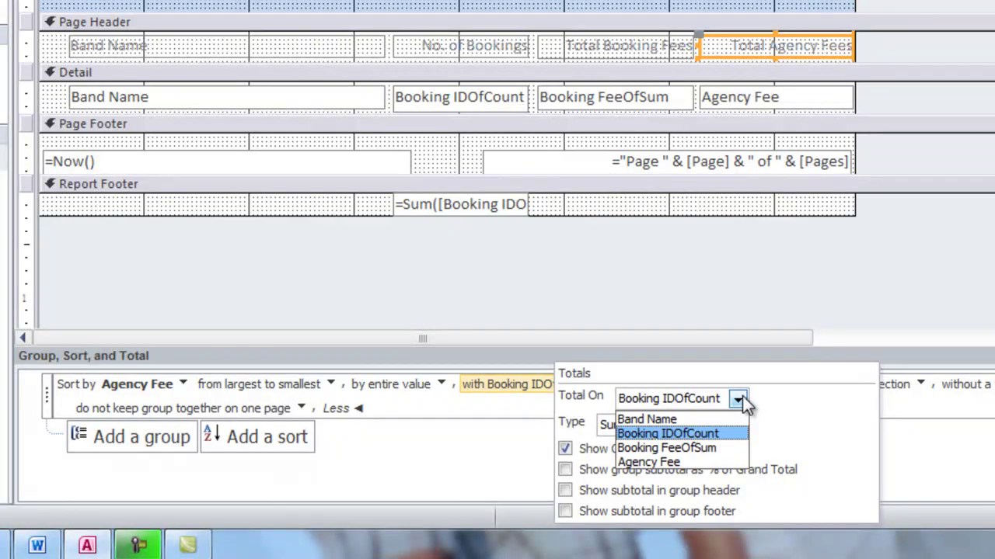
pyautogui.click(701, 451)
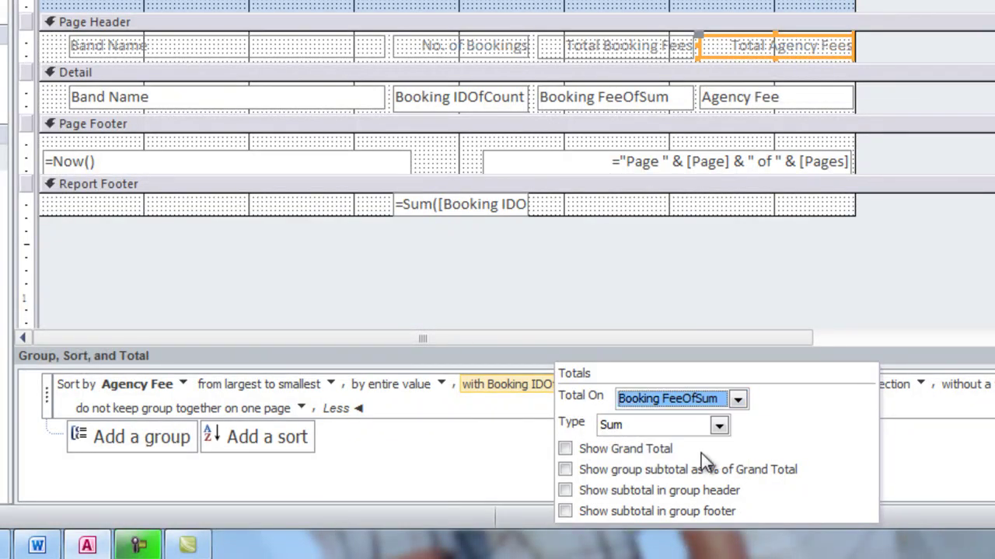
pyautogui.click(565, 448)
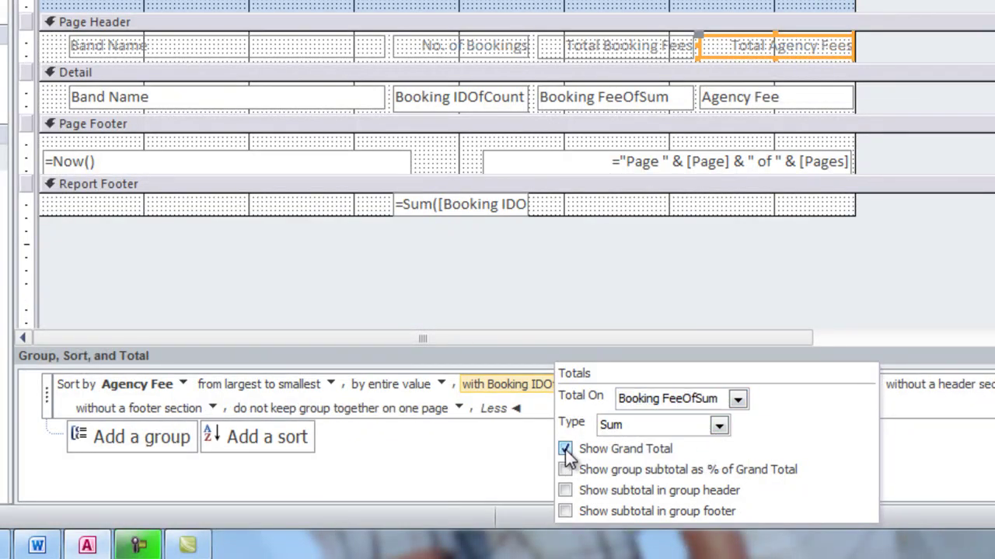
pyautogui.click(738, 398)
pyautogui.click(723, 461)
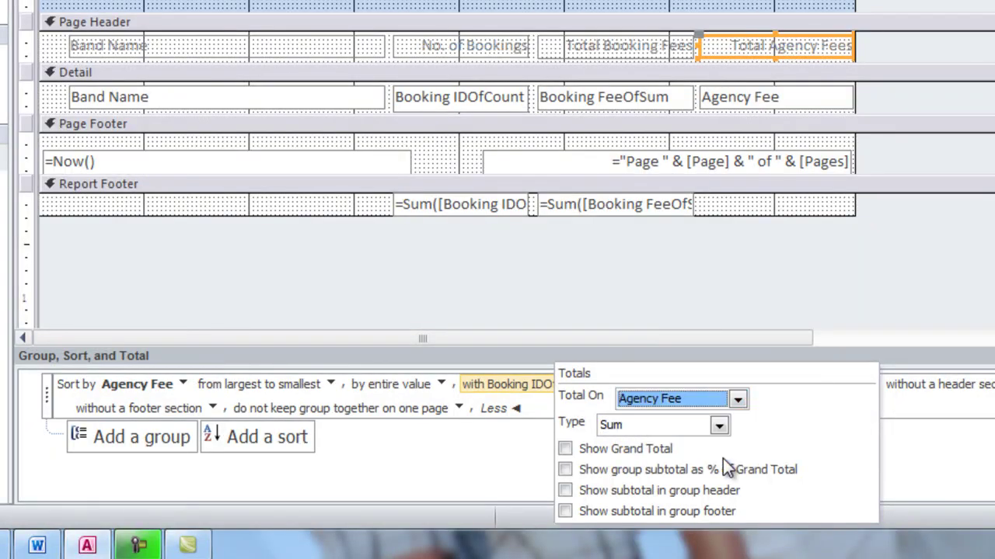
pyautogui.click(569, 448)
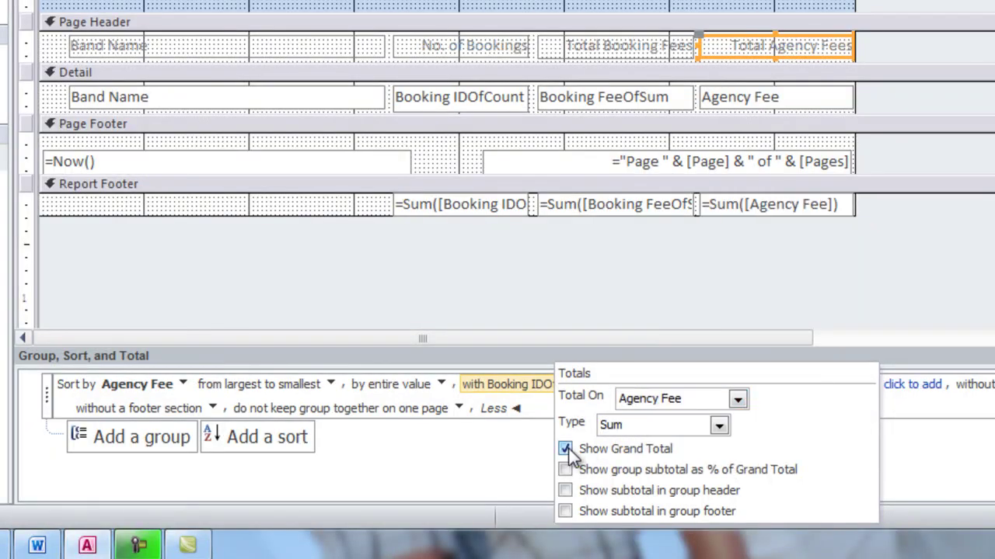
pyautogui.click(481, 259)
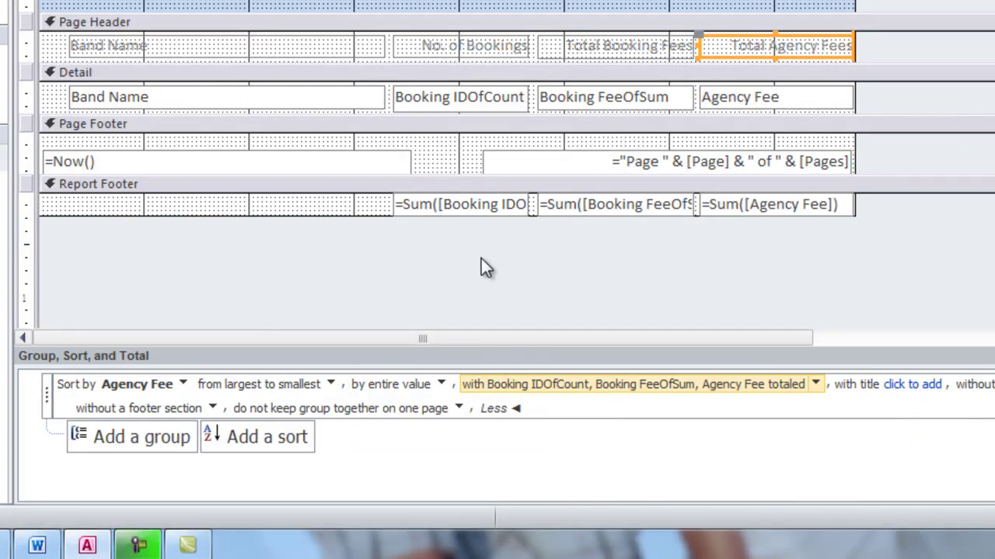
# - Preview the report and confirm totals of 50 bookings, $62,650.00 and $9,397.50
pyautogui.click(346, 1)
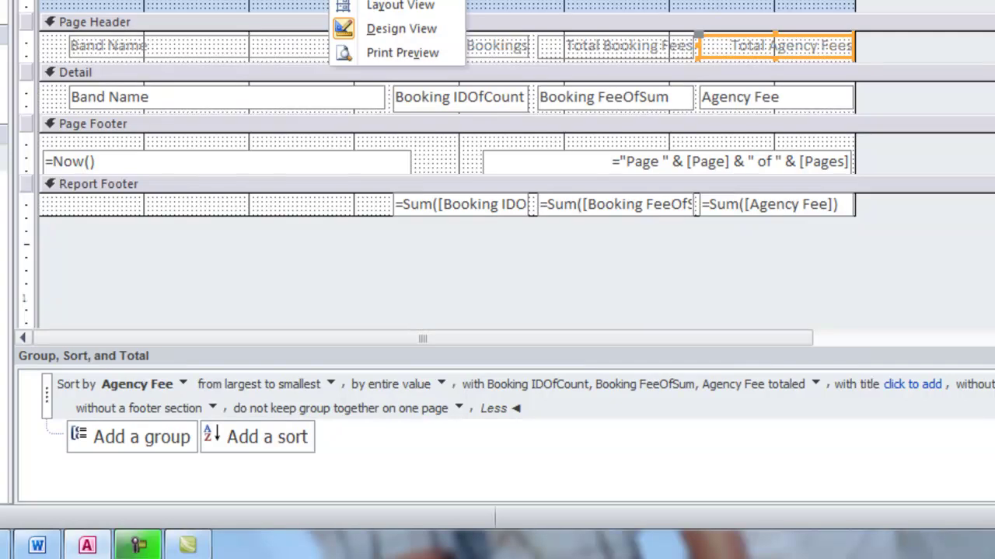
pyautogui.click(402, 52)
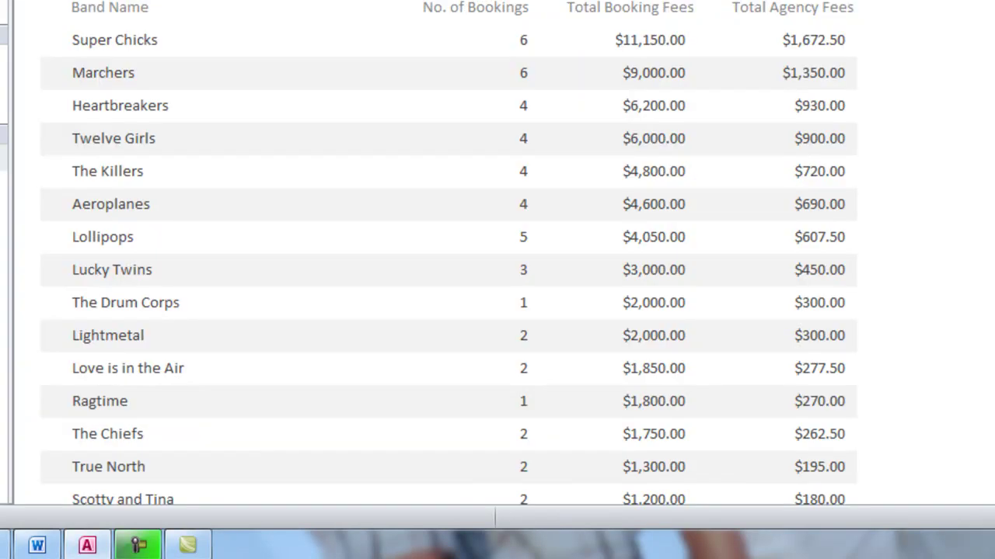
pyautogui.scroll(-3, 448, 257)
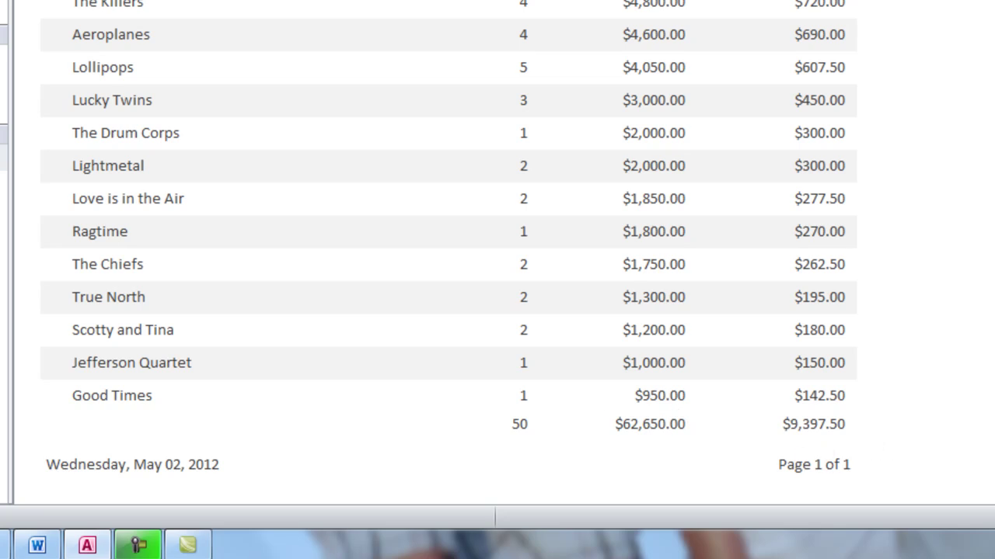
pyautogui.click(373, 2)
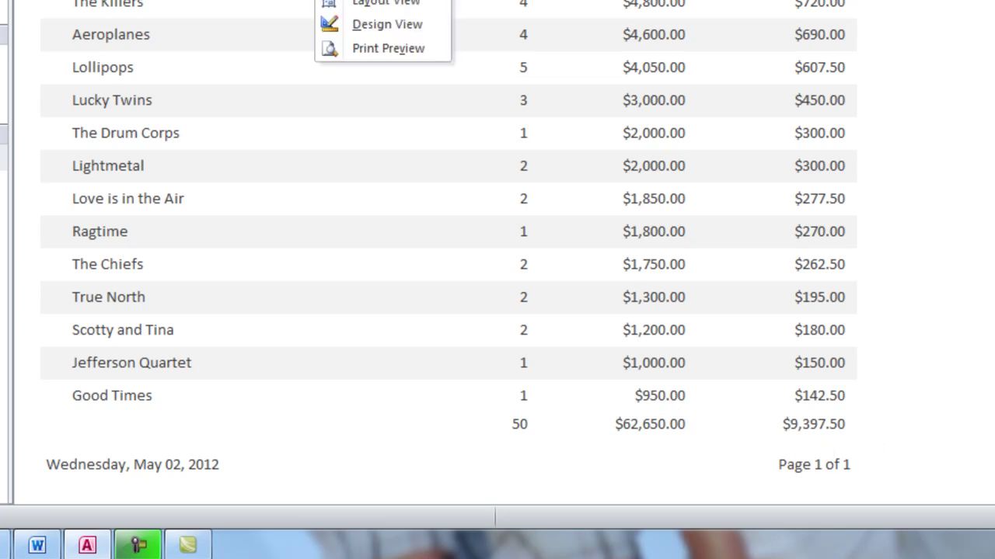
# - Enlarge the Report Footer and move the three grand totals lower within it
pyautogui.click(376, 31)
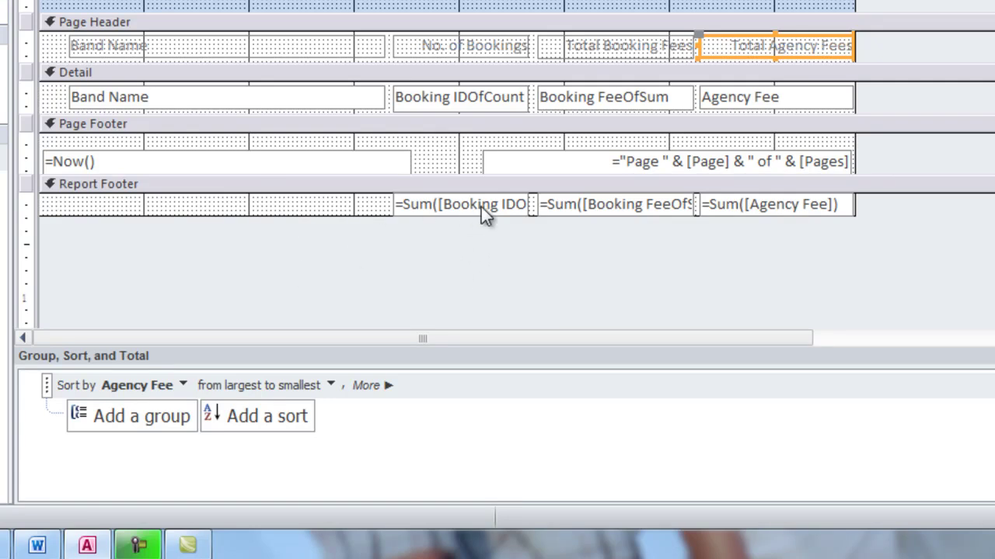
pyautogui.moveTo(336, 215); pyautogui.dragTo(340, 234)
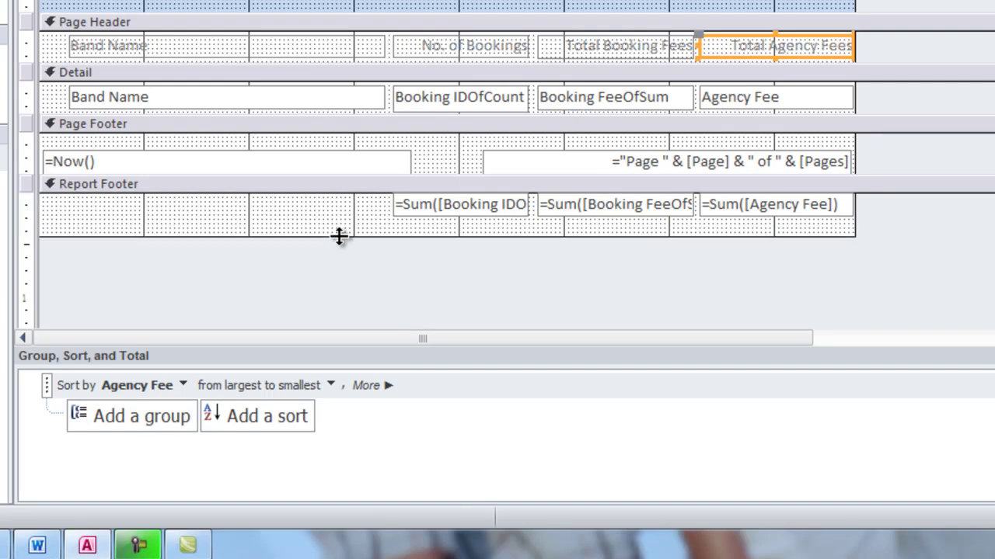
pyautogui.click(463, 208)
pyautogui.keyDown('shift'); pyautogui.click(633, 208); pyautogui.keyUp('shift')
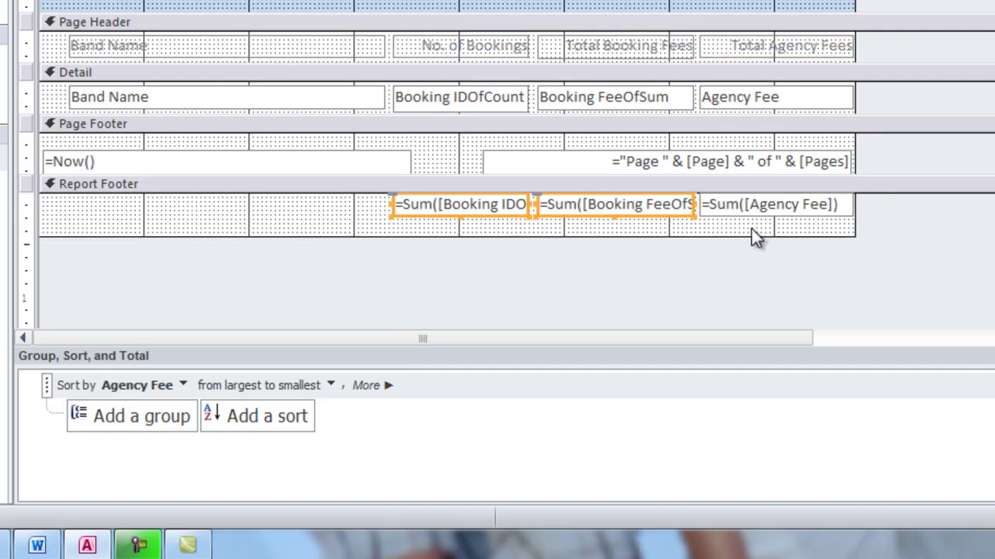
pyautogui.keyDown('shift'); pyautogui.click(758, 205); pyautogui.keyUp('shift')
pyautogui.moveTo(732, 215); pyautogui.dragTo(734, 228)
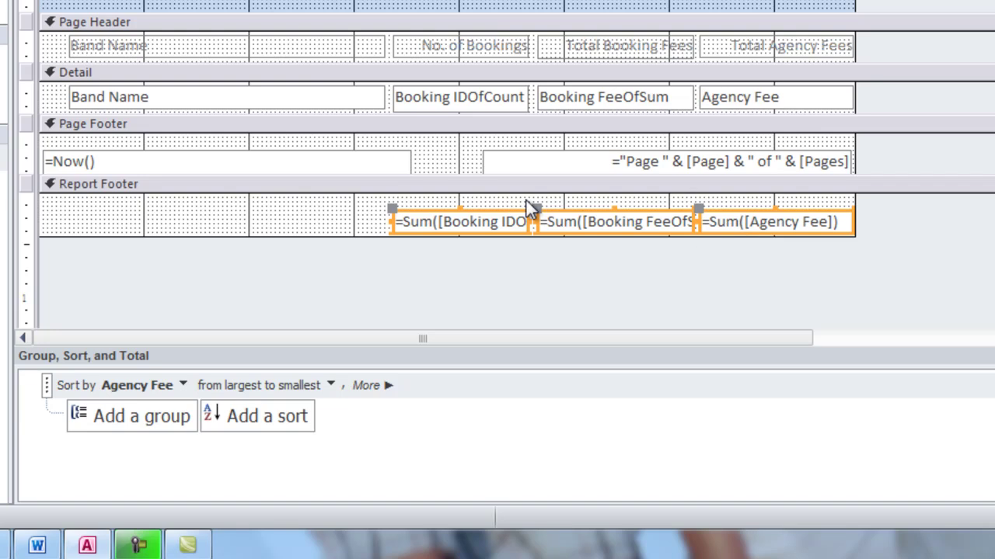
# - Draw a separator line across the top of the Report Footer
pyautogui.click(361, 208)
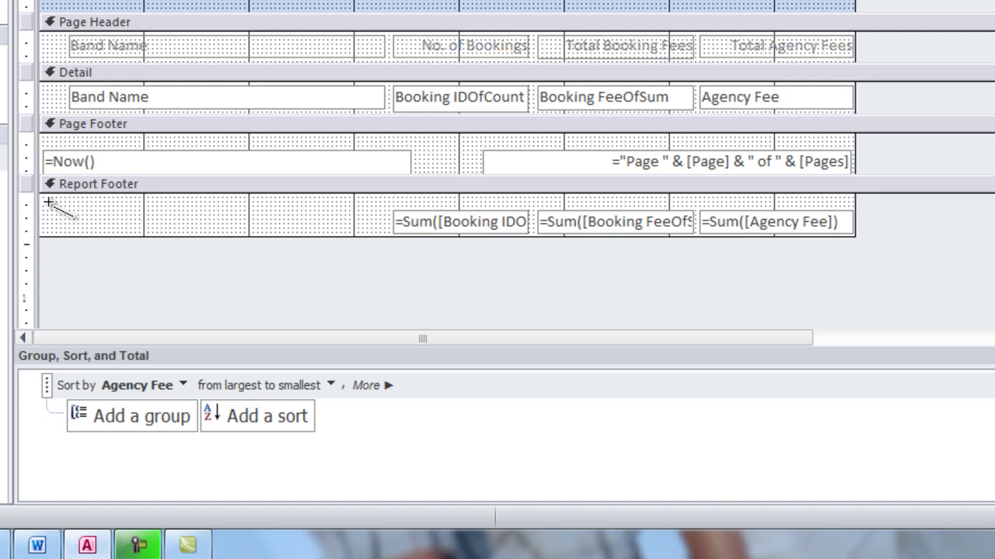
pyautogui.moveTo(49, 202); pyautogui.dragTo(852, 199)
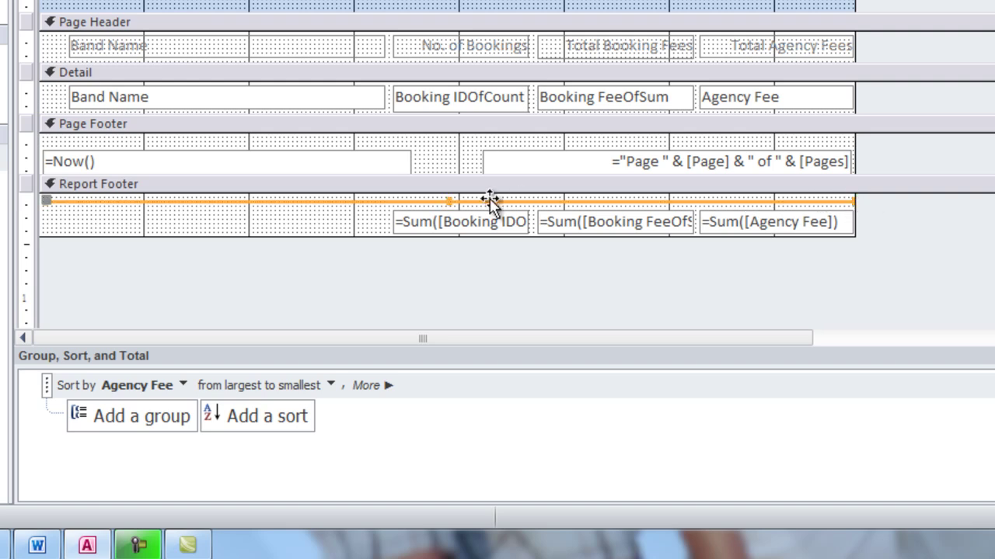
pyautogui.click(312, 229)
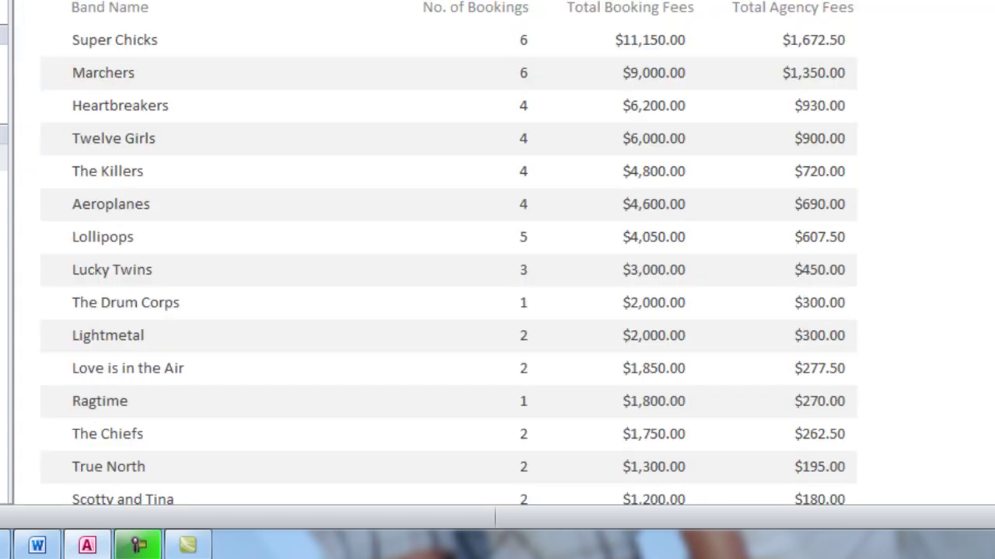
# - Scroll down to check the separator line above the grand totals, then dismiss the View menu
pyautogui.scroll(-5, 448, 257)
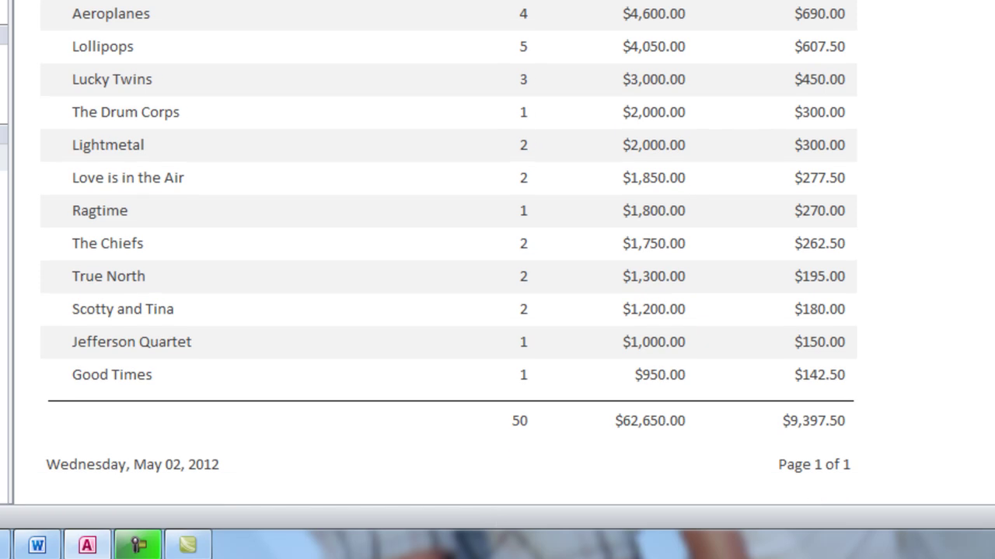
pyautogui.scroll(5, 447, 256)
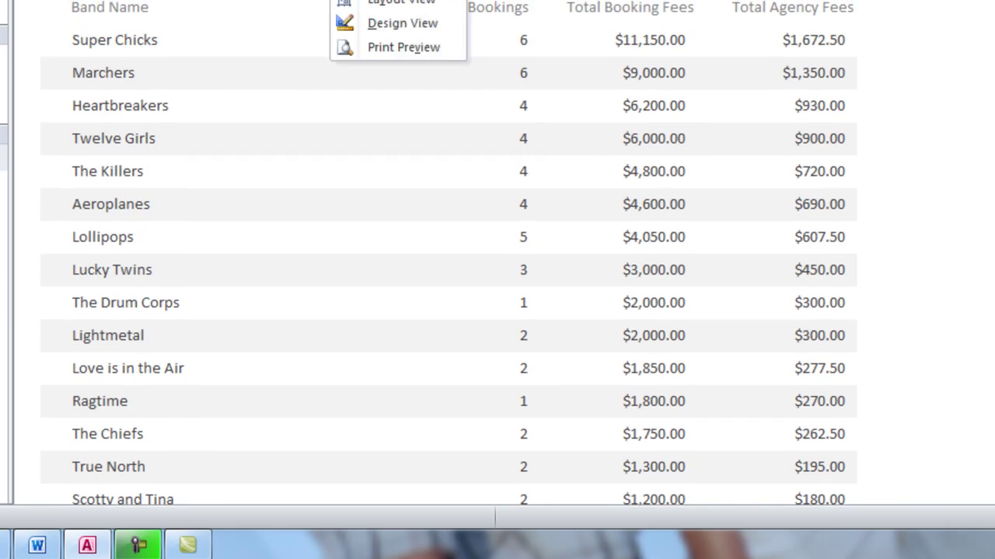
pyautogui.press('Escape')
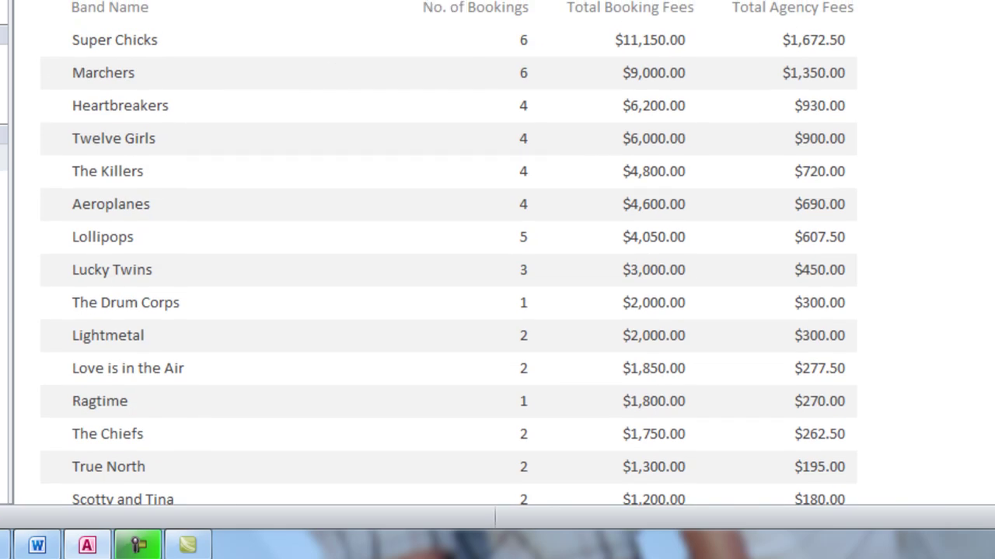